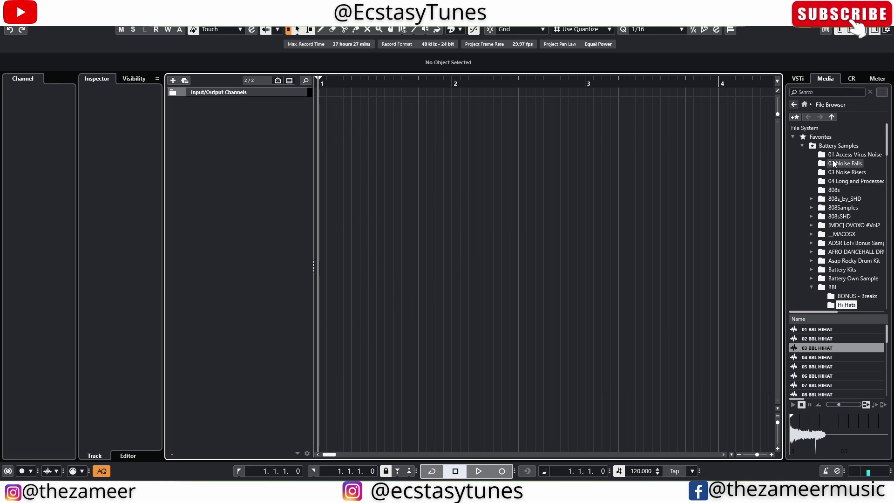
Add a Massive instrument track to the project from the VST Instruments browser and close its plug-in window
click(804, 105)
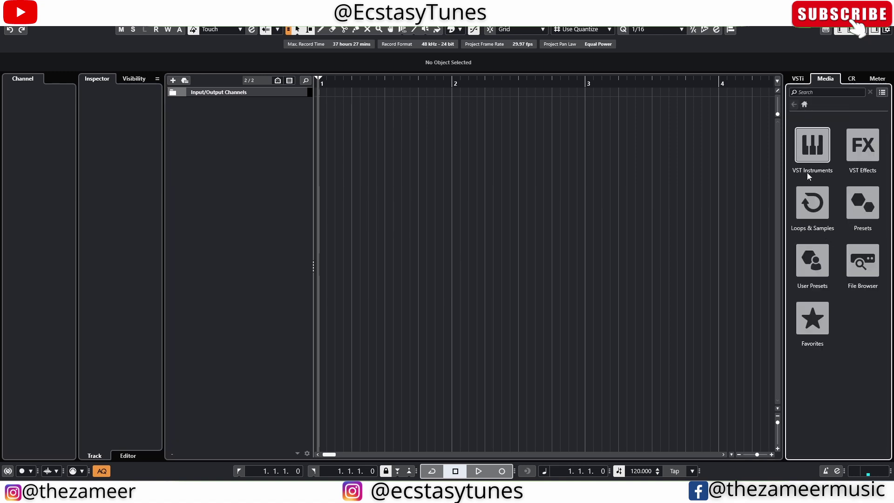
click(809, 196)
drag(840, 275, 255, 154)
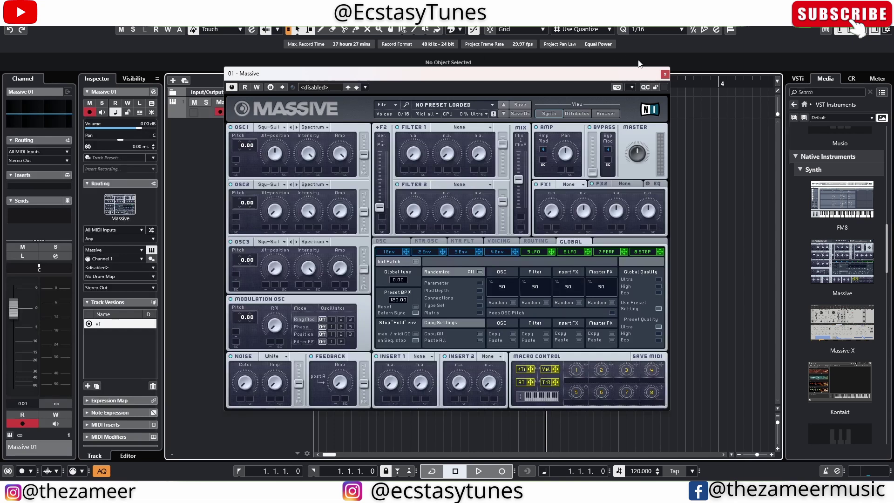
click(665, 74)
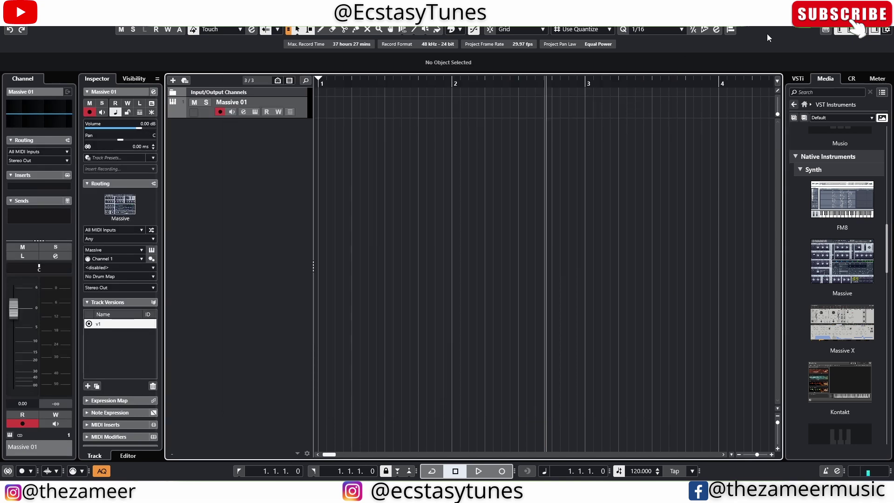
Place the Fmin chord pad as a MIDI part at bar 1 of the Massive track, and hide the lower zone
click(866, 31)
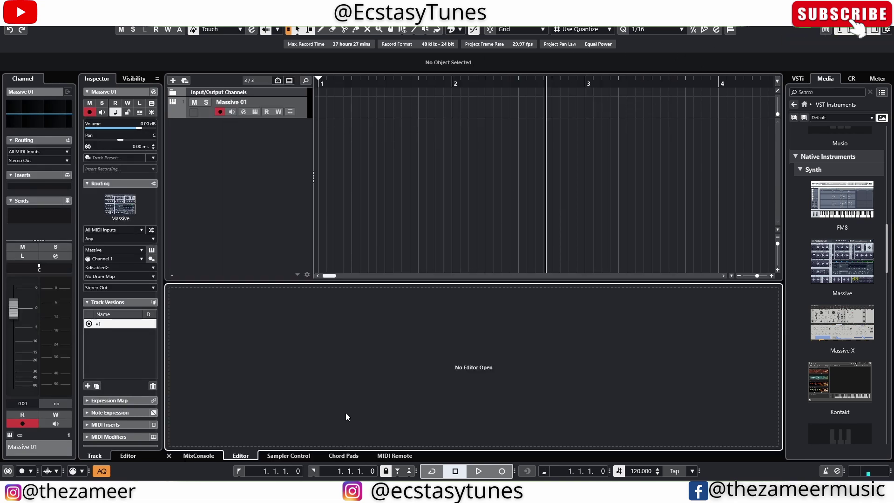
click(344, 455)
drag(367, 344, 326, 101)
key(h)
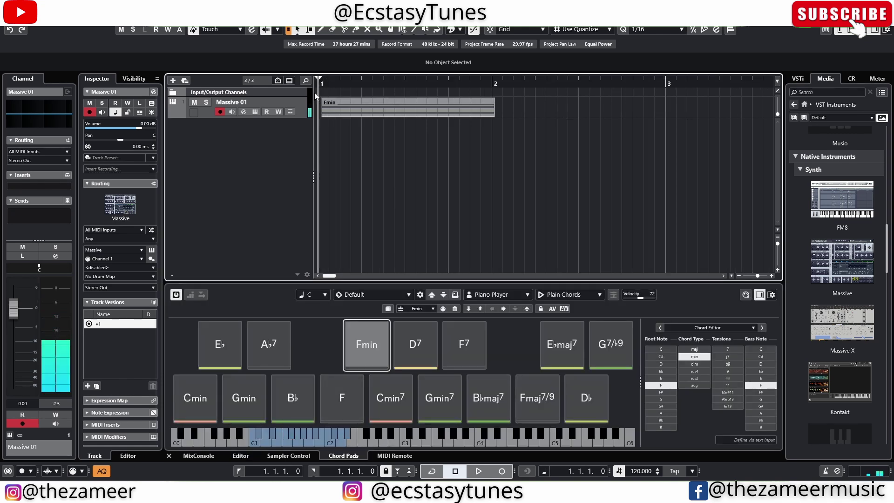
scroll(315, 96, up, 3)
scroll(345, 129, down, 5)
scroll(342, 133, up, 5)
scroll(432, 134, down, 2)
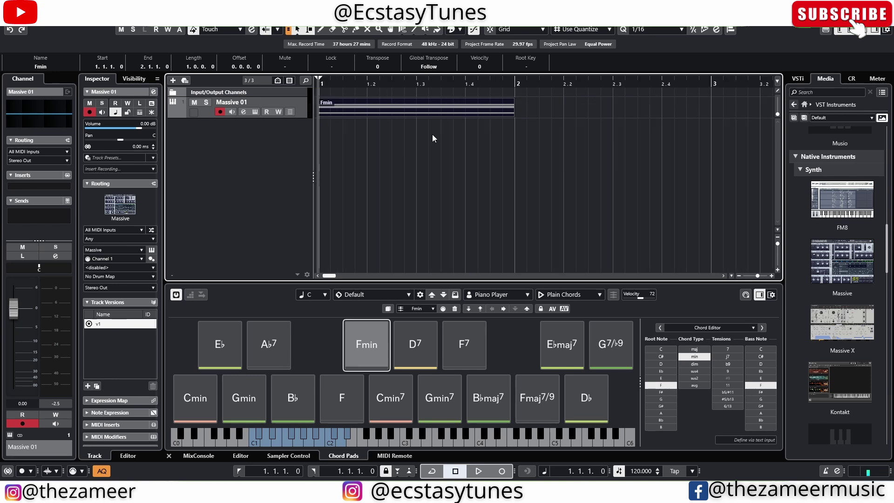
click(862, 31)
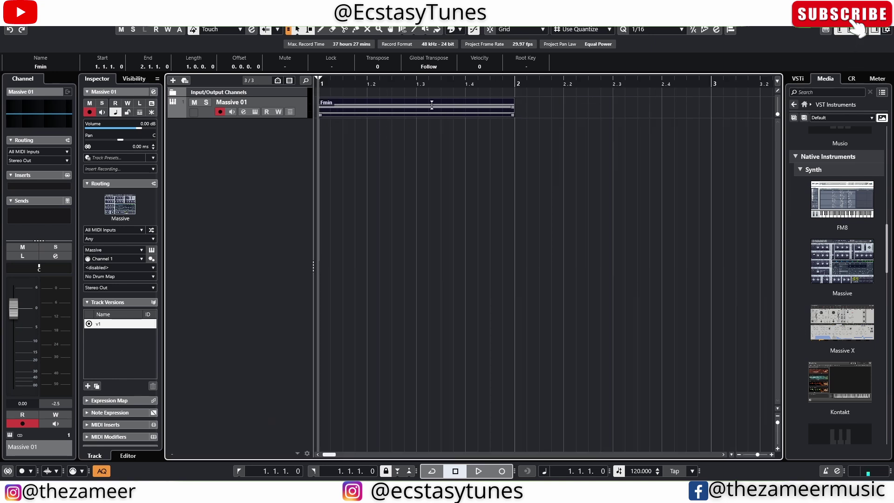
Export the Fmin part by copying it into the open MIDI subfolder in File Explorer, and select the exported file
click(358, 179)
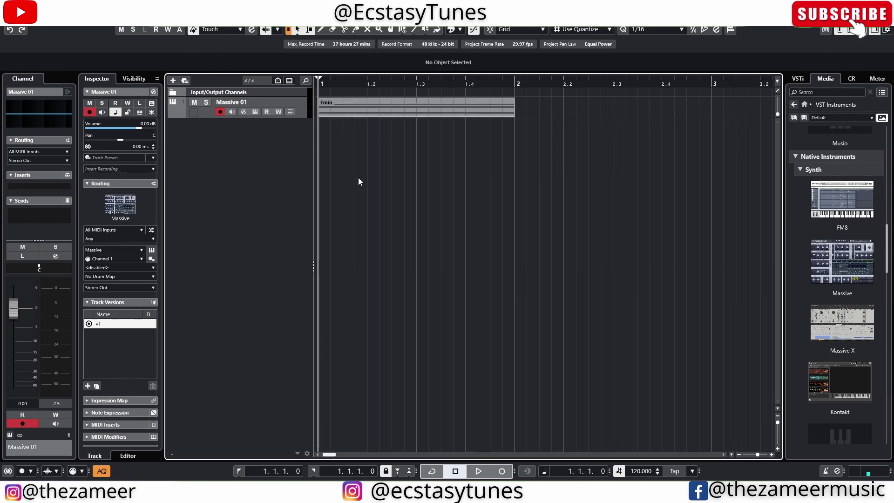
click(340, 112)
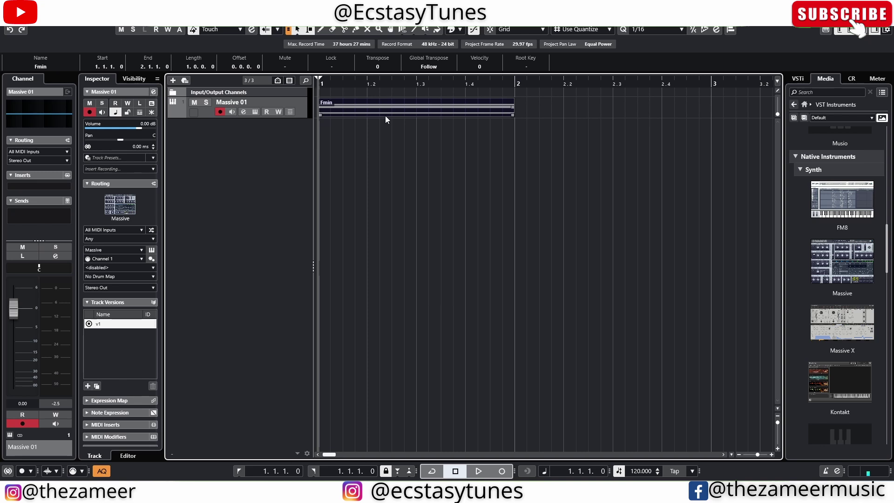
click(409, 141)
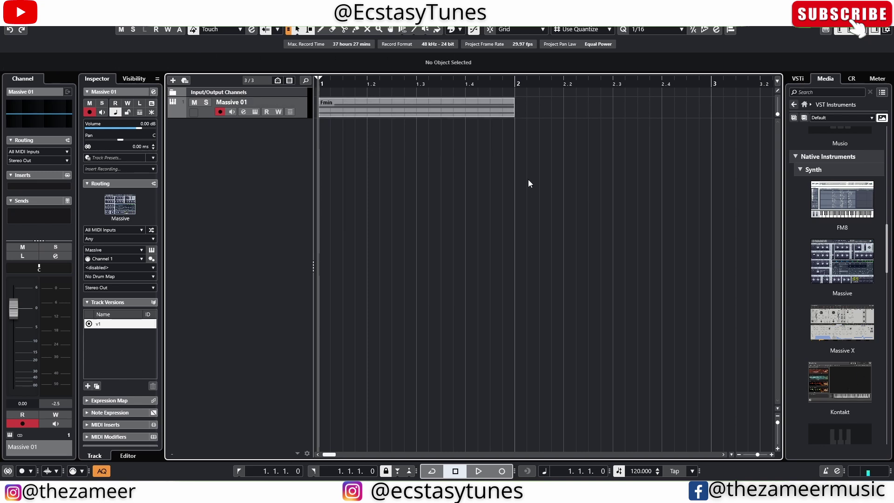
click(572, 490)
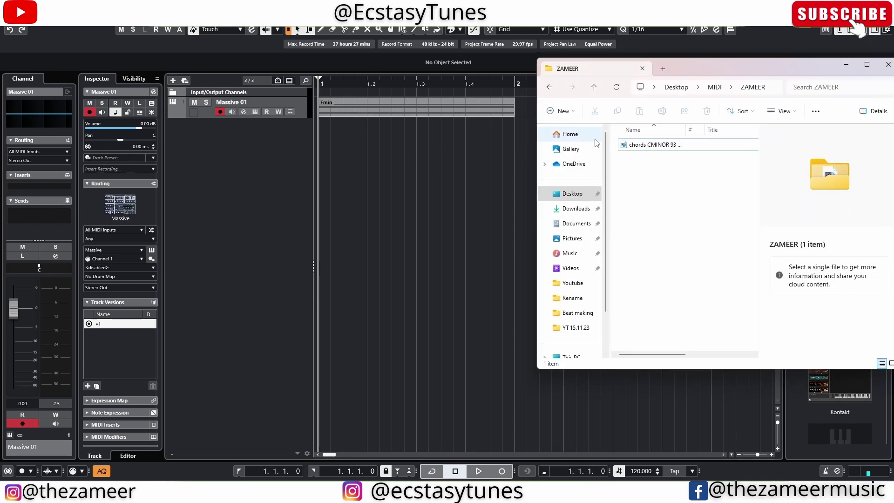
click(382, 114)
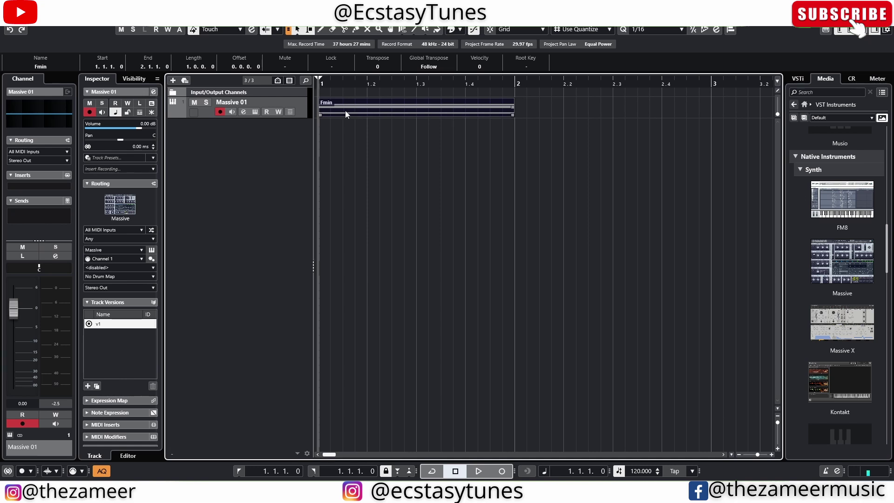
drag(345, 114, 663, 195)
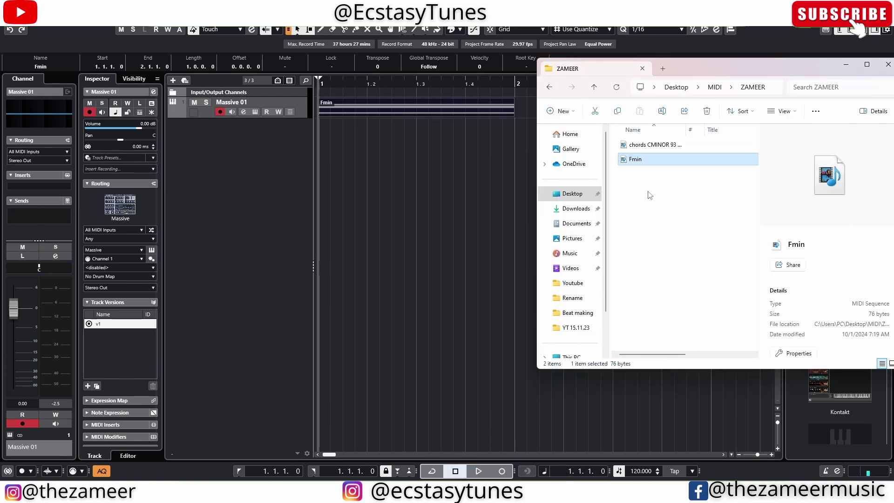
click(648, 180)
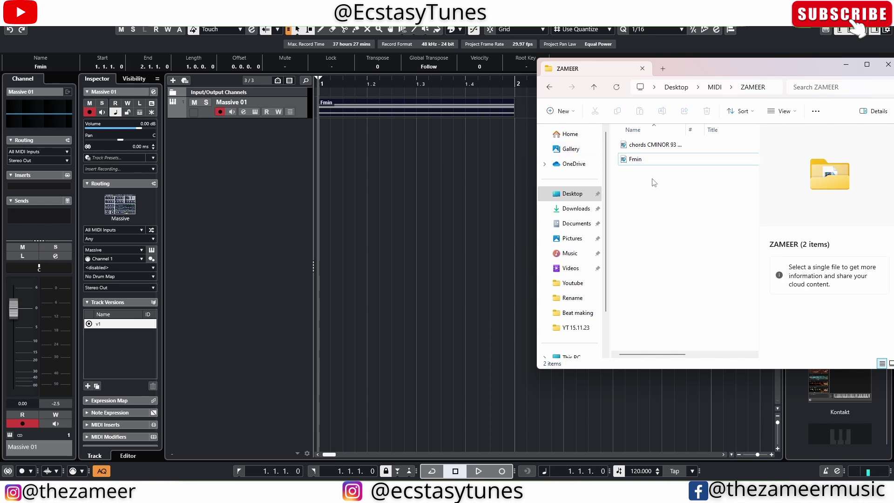
click(644, 161)
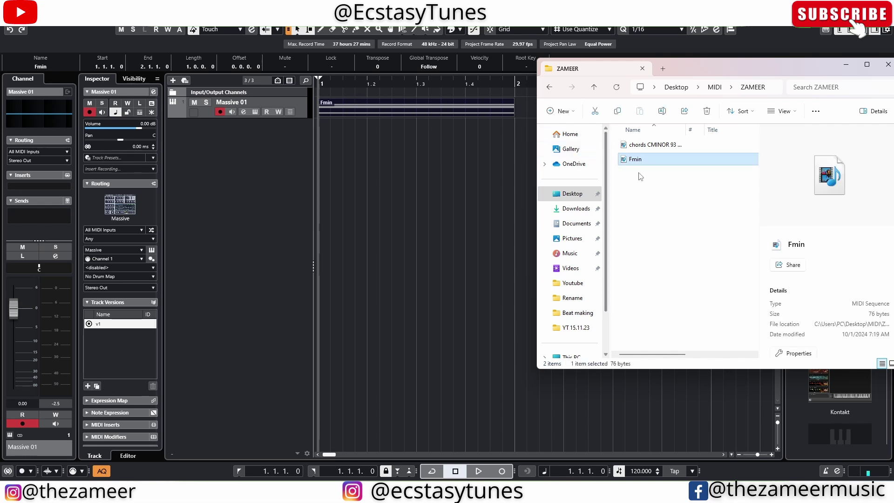
Rename the Fmin MIDI part on the Massive track as "Piano progression"
click(335, 111)
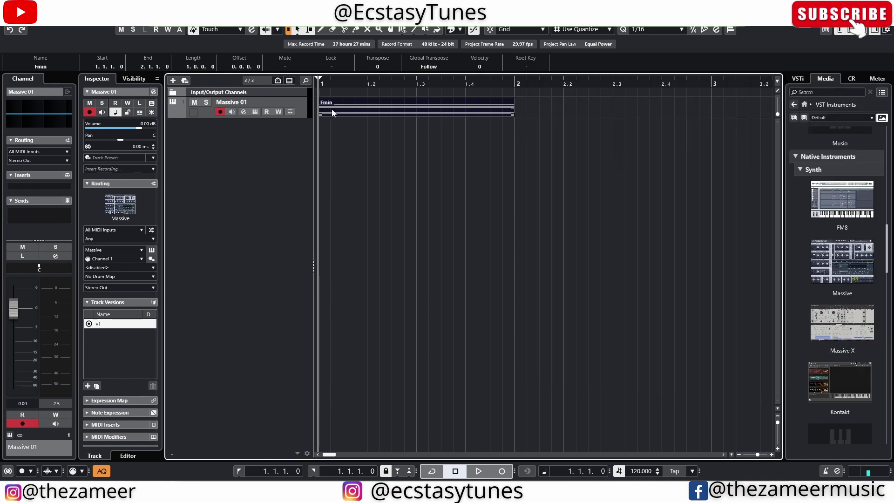
click(579, 464)
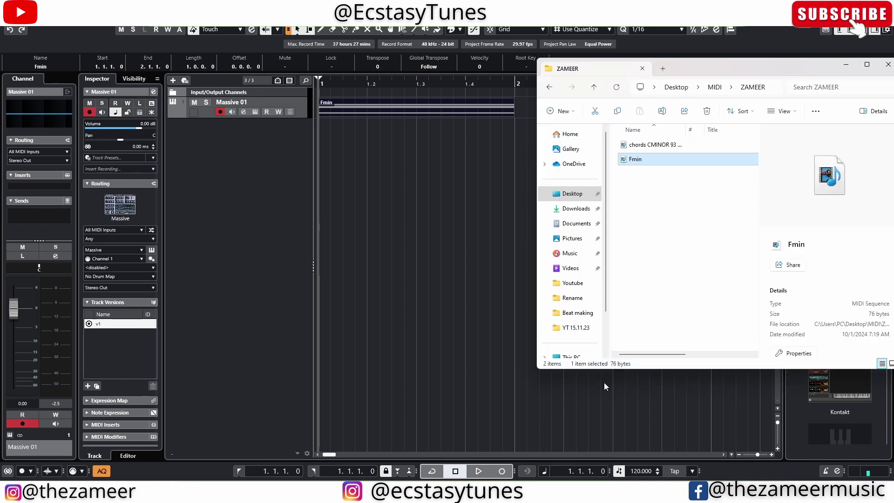
click(325, 144)
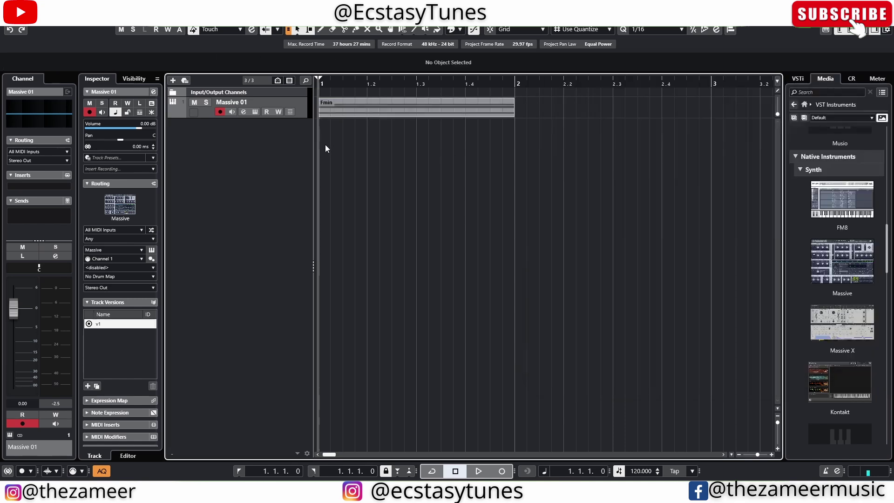
click(334, 113)
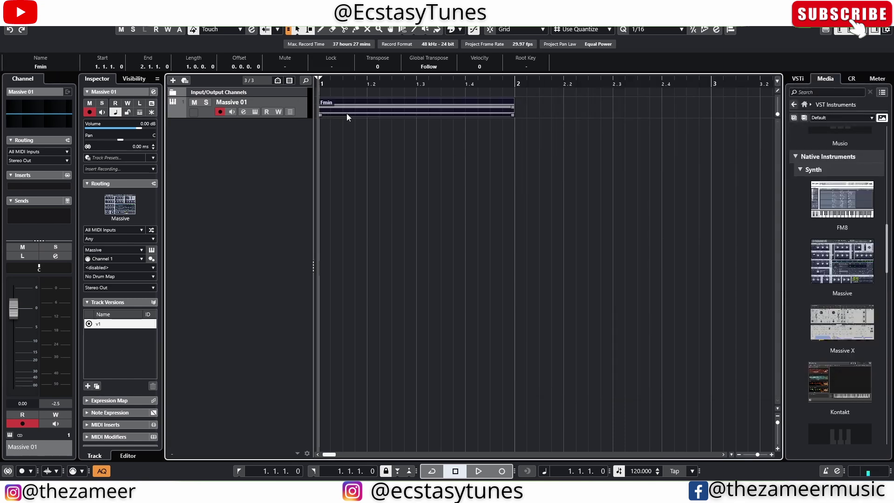
right_click(347, 114)
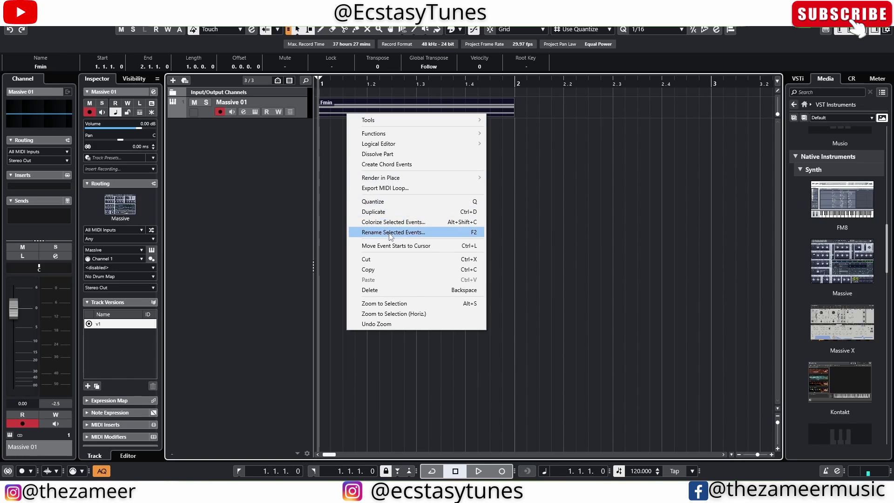
click(411, 233)
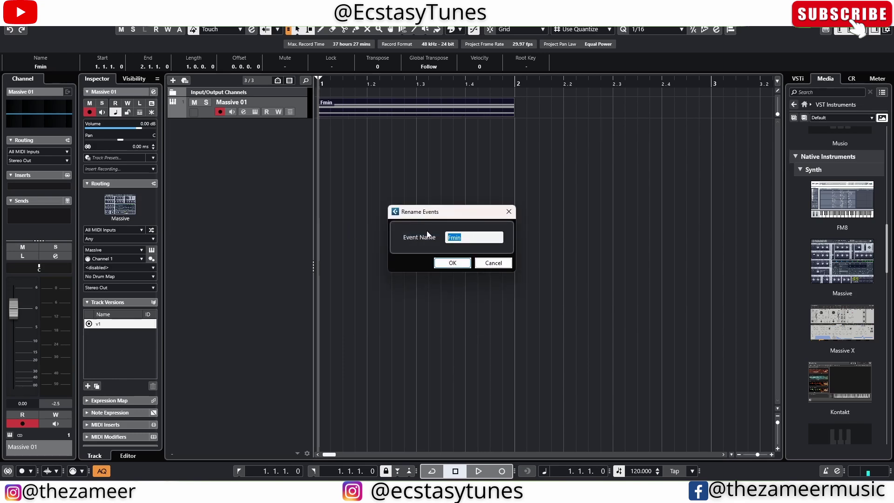
text(Piano progression)
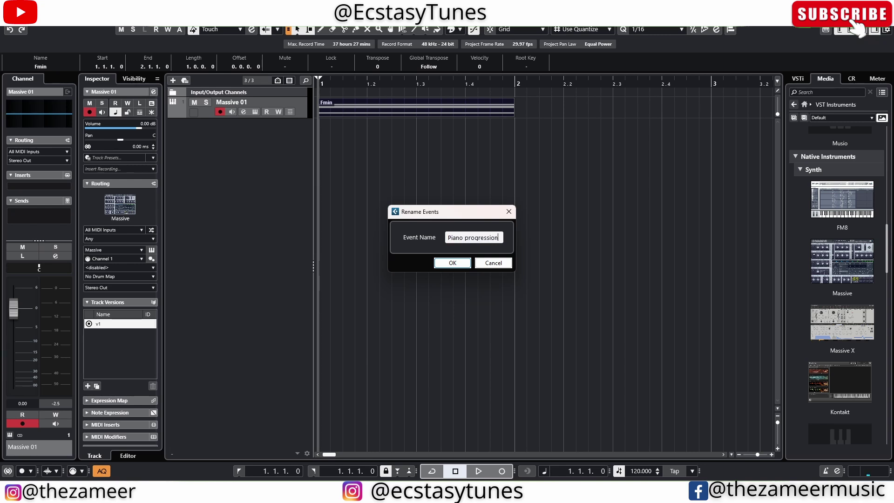
key(Return)
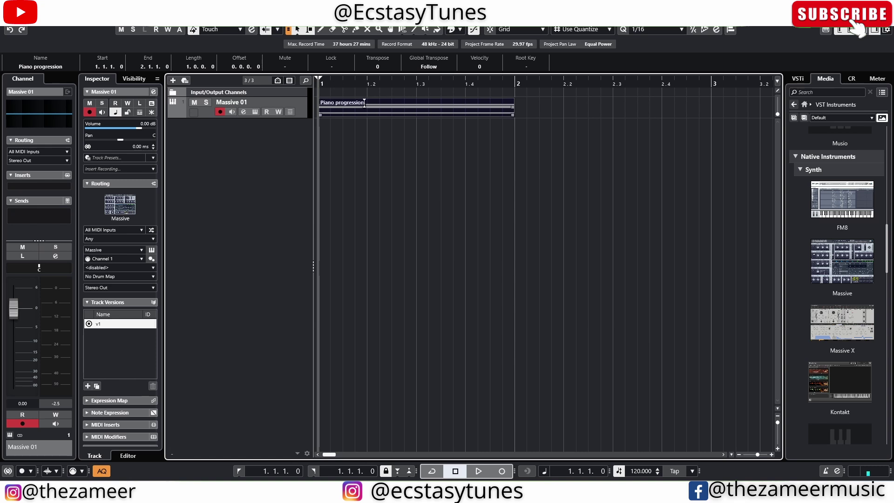
Copy the Piano progression part into the same File Explorer folder and check the exported MIDI file's details
drag(345, 111, 672, 216)
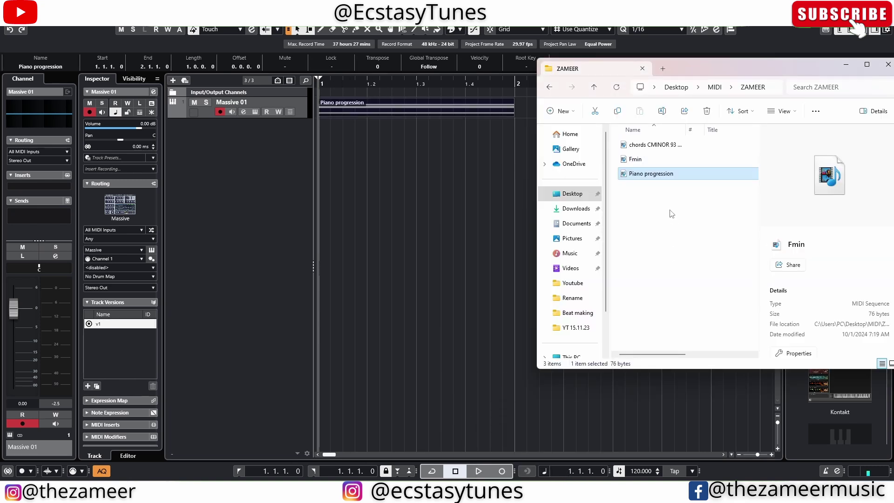
click(655, 207)
click(634, 176)
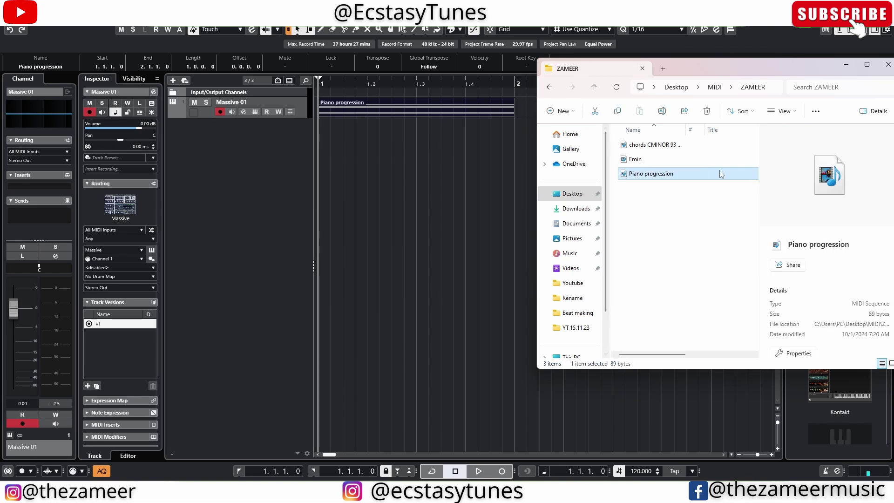
click(460, 149)
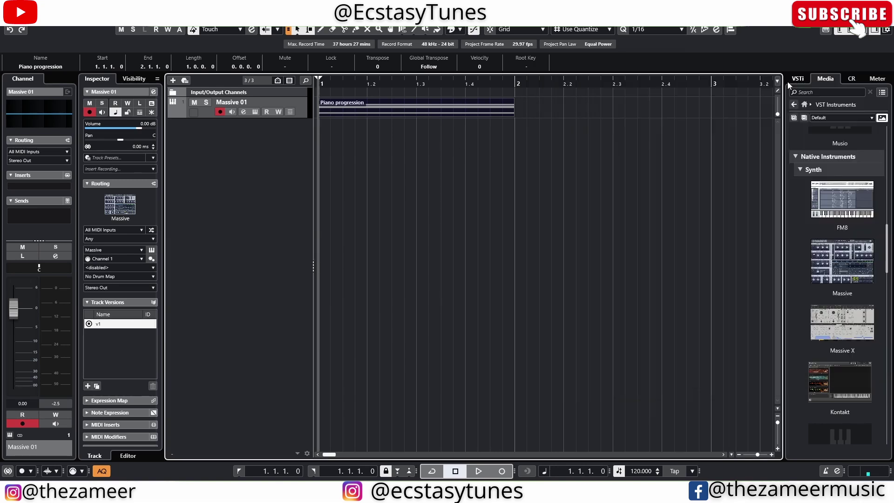
Show the File Browser in the media rack and try to move the Piano progression part out of its place
click(805, 104)
click(862, 316)
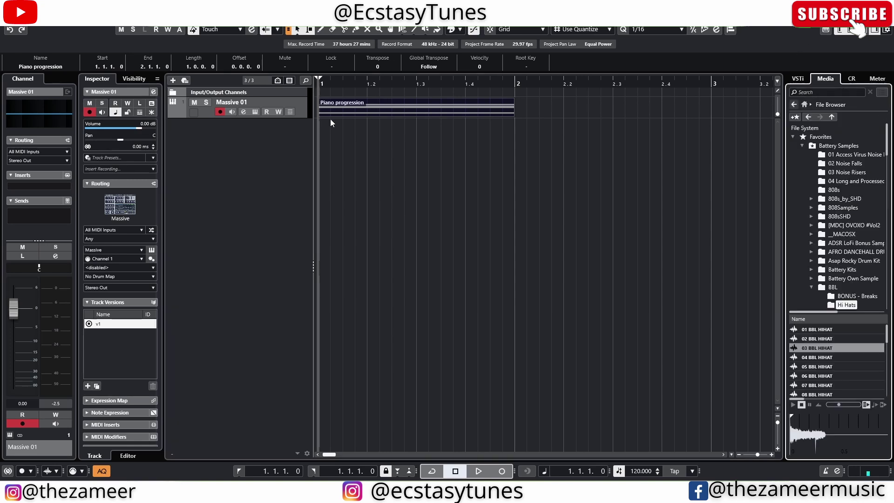
drag(334, 111, 277, 100)
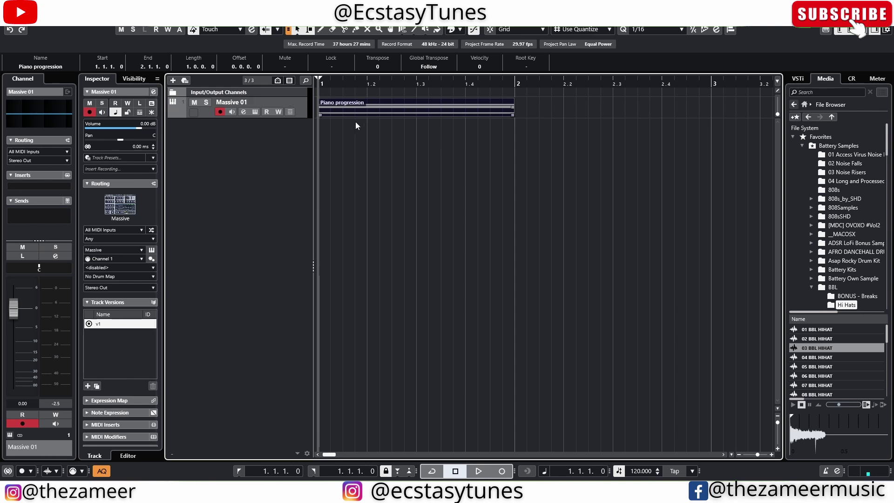
mouse_move(359, 110)
mouse_down()
mouse_move(645, 255)
mouse_move(882, 307)
mouse_move(834, 290)
mouse_move(842, 305)
mouse_move(841, 235)
mouse_move(845, 305)
mouse_move(508, 158)
mouse_move(349, 114)
mouse_up()
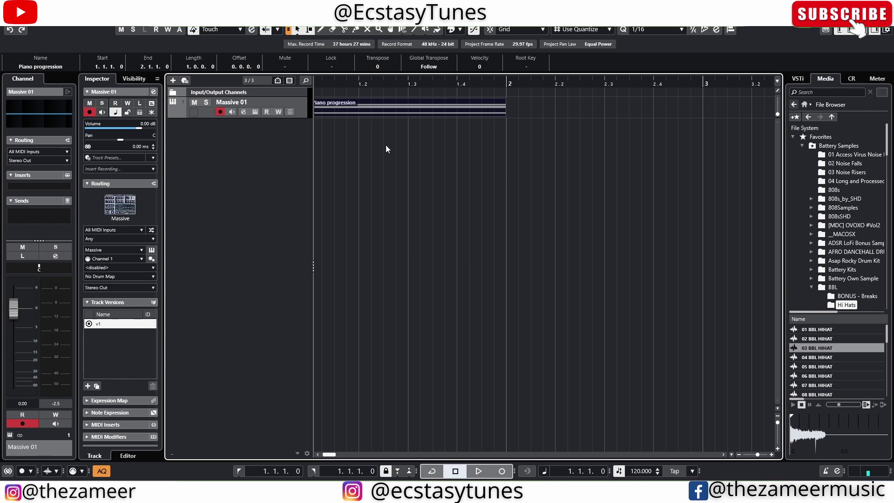
click(359, 161)
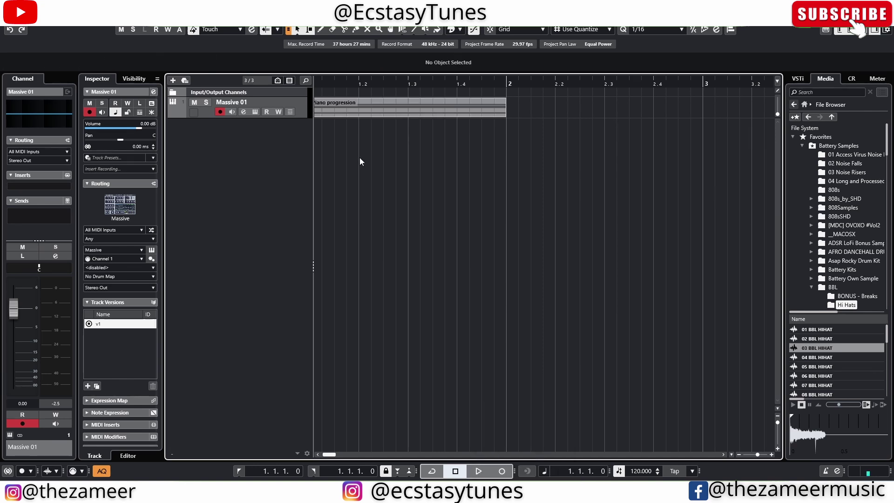
Open the Piano progression part in the Key Editor and select all its chord notes to examine their pitches
double_click(367, 115)
click(760, 293)
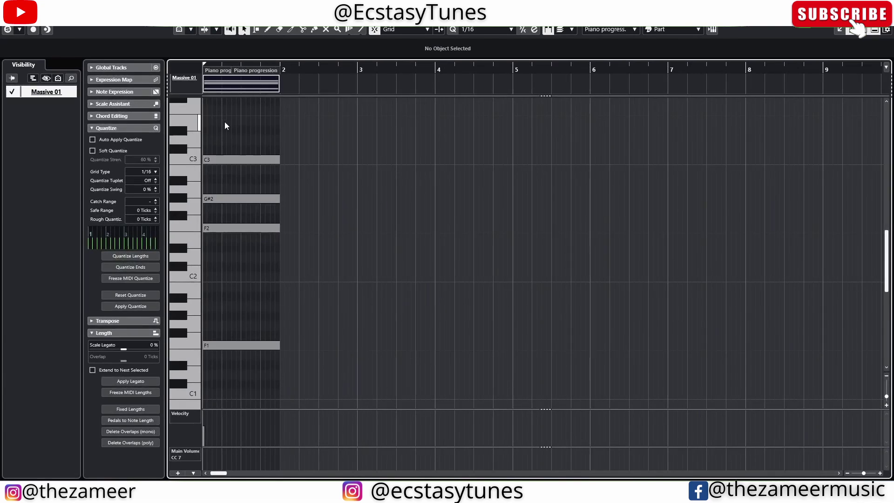
drag(278, 135, 218, 384)
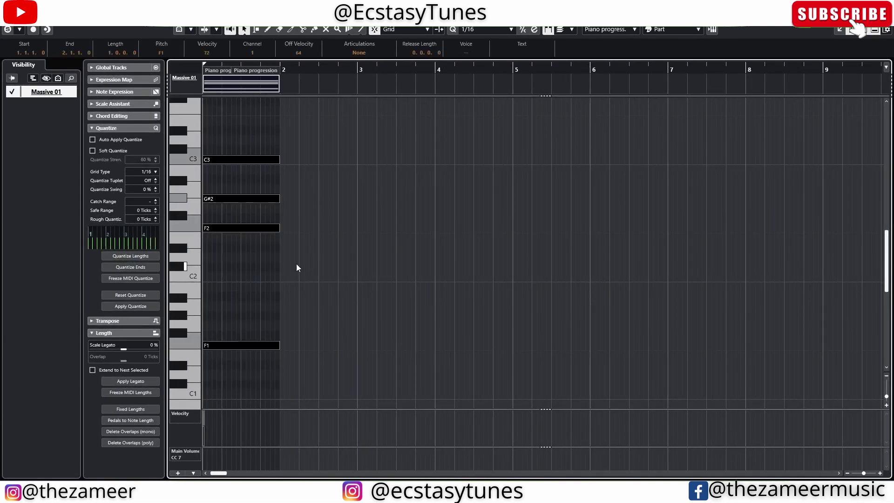
scroll(262, 260, up, 4)
scroll(211, 264, down, 3)
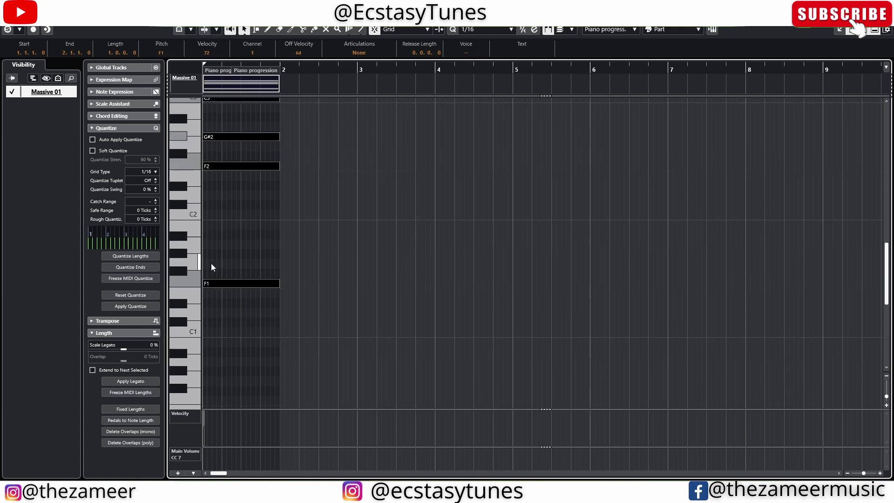
scroll(222, 380, down, 5)
scroll(247, 320, up, 8)
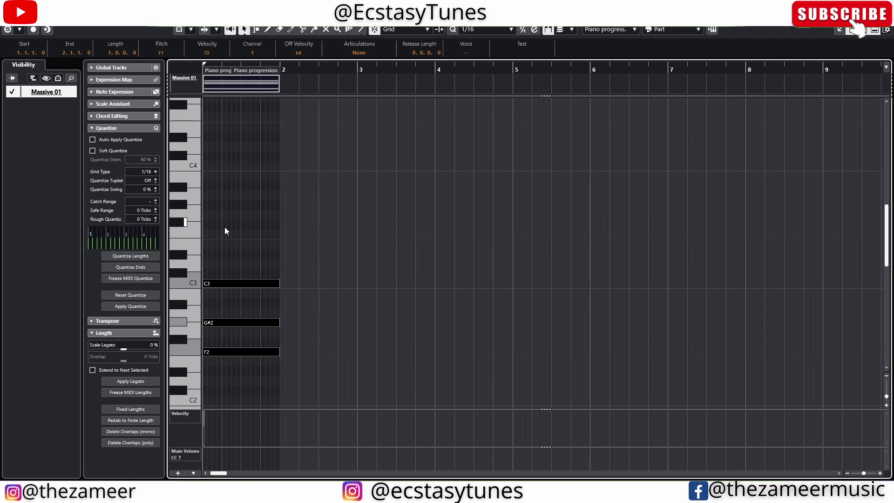
click(224, 232)
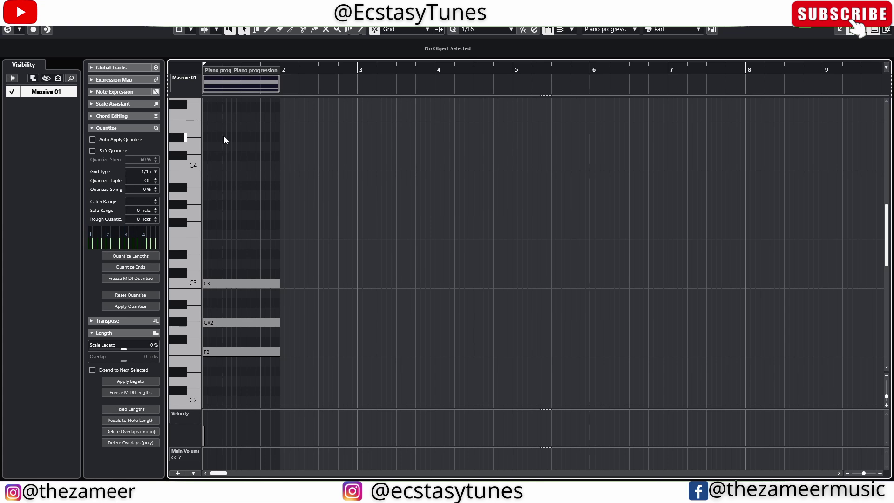
Insert the retrospective MIDI recording into the open Piano progression part in the Key Editor, and delete the inserted melody notes
key(space)
click(46, 31)
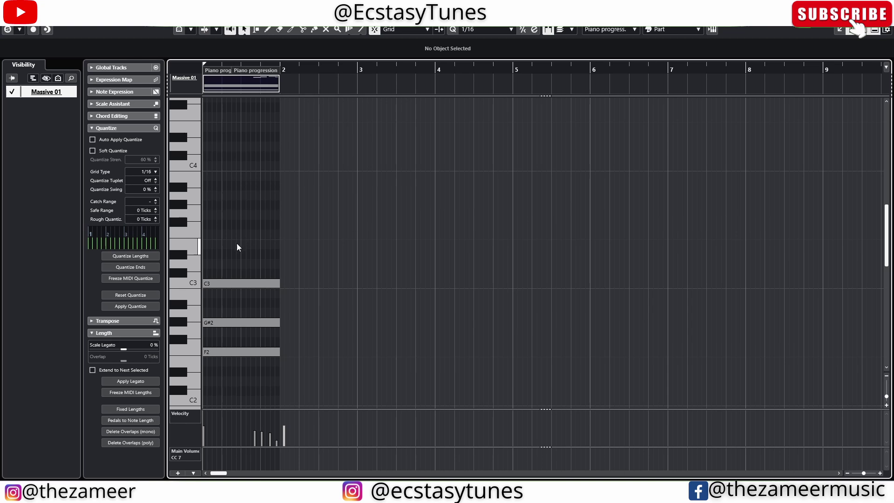
scroll(237, 243, up, 5)
scroll(230, 288, up, 5)
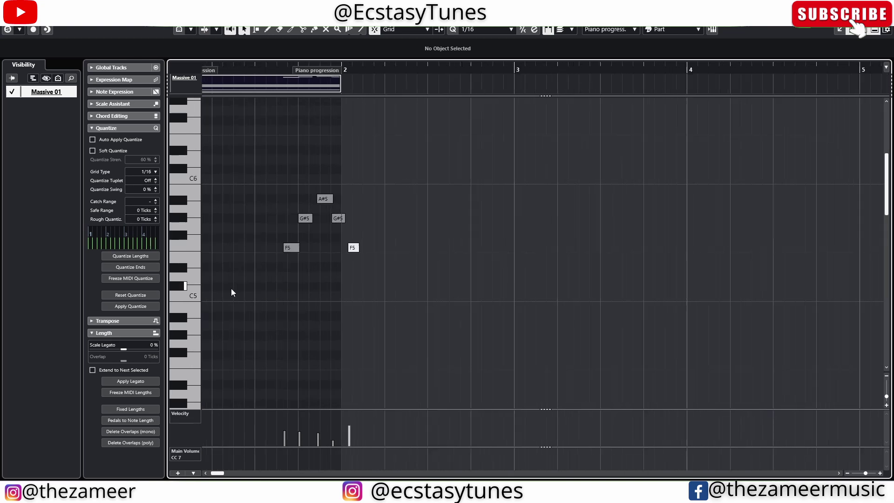
drag(349, 160, 634, 359)
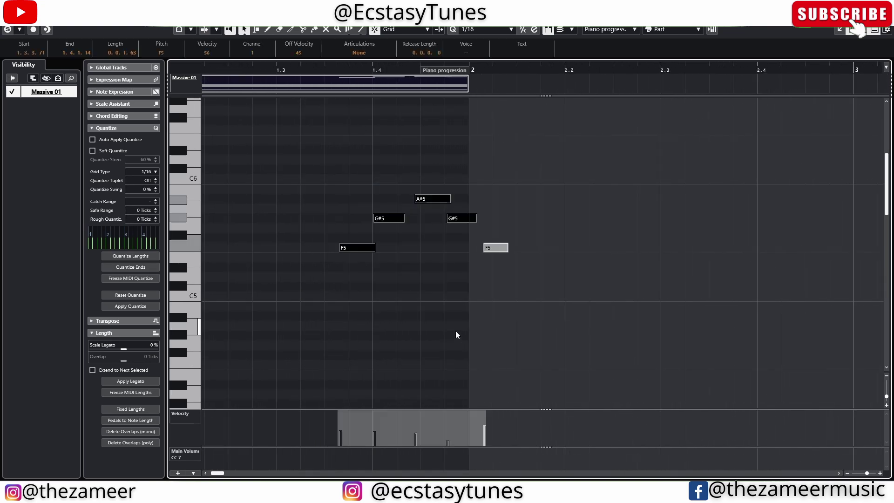
key(Delete)
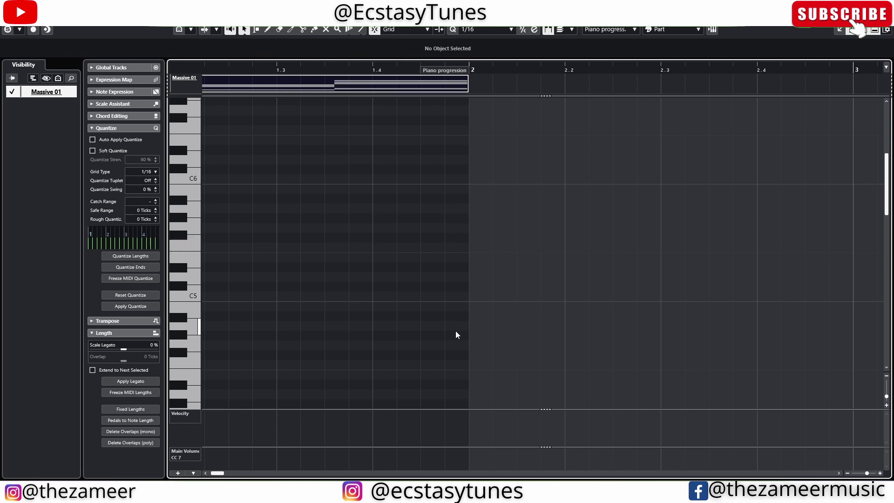
Close the Key Editor and insert the buffered MIDI on the Massive 01 track as a linear recording
key(Return)
key(Return)
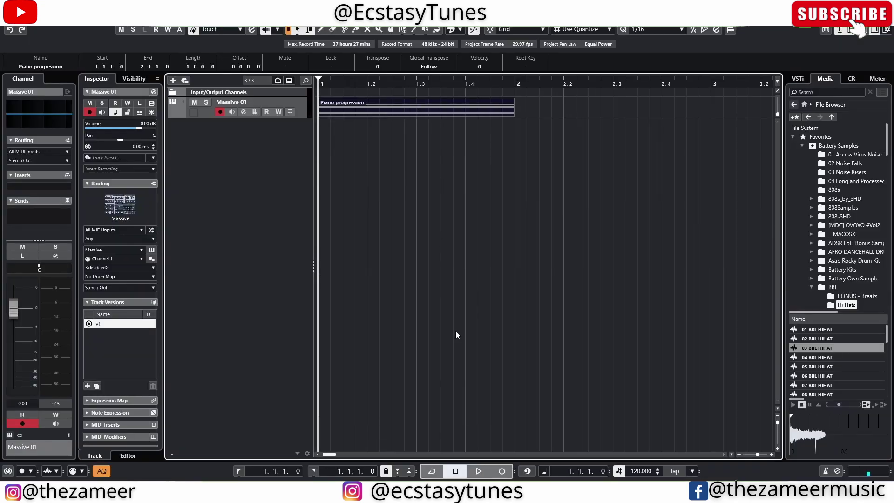
click(111, 169)
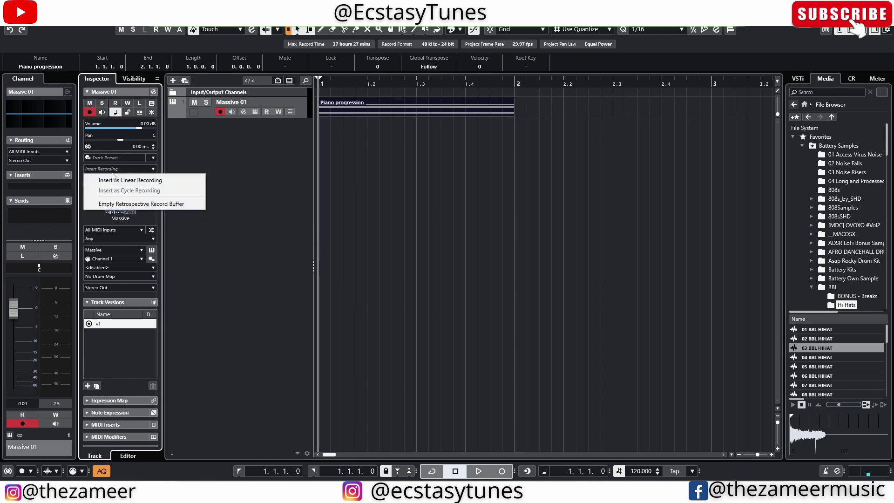
click(126, 181)
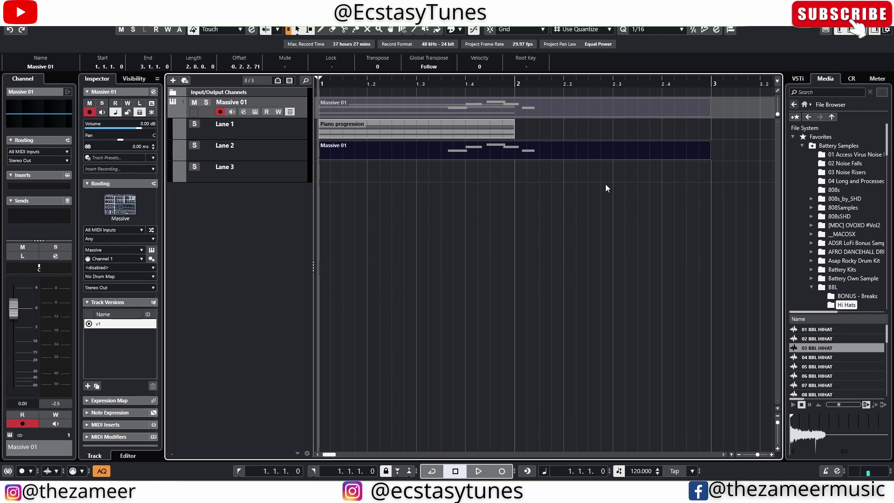
Open the Piano progression part on Lane 1 in a separate Key Editor window to view the track lanes, and close it
double_click(398, 129)
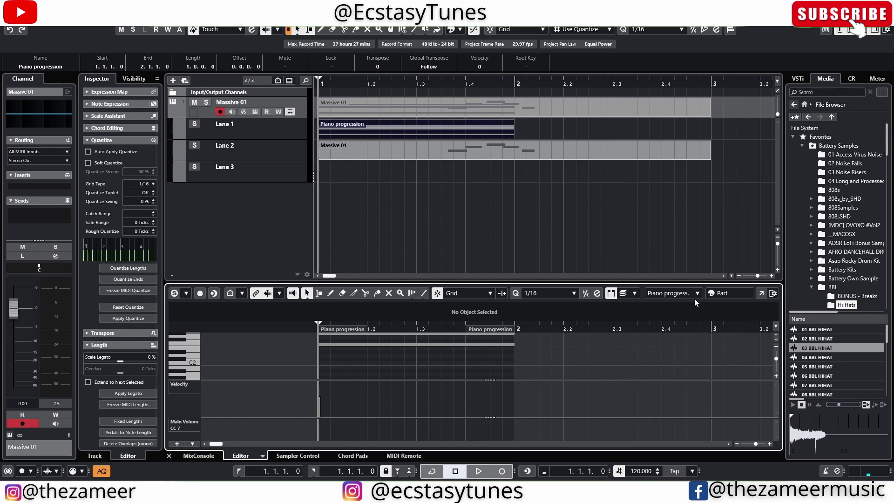
click(773, 294)
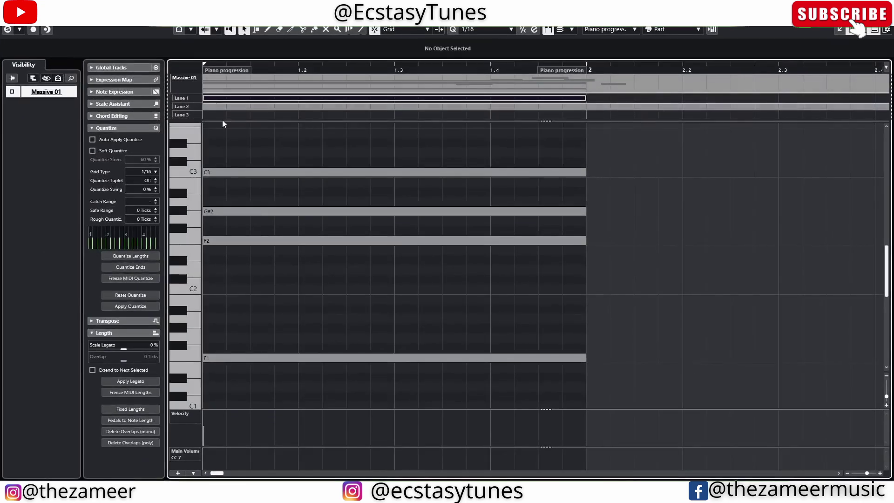
key(Escape)
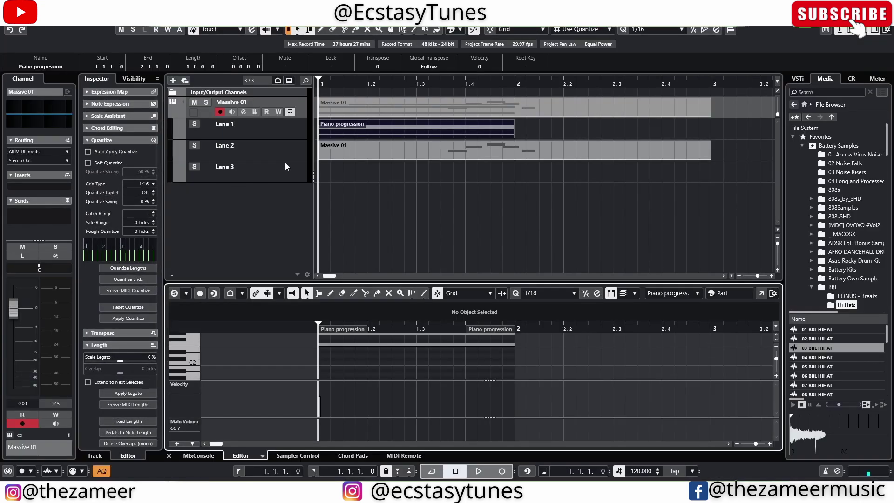
Delete the inserted Massive 01 part from Lane 2
click(476, 176)
click(479, 159)
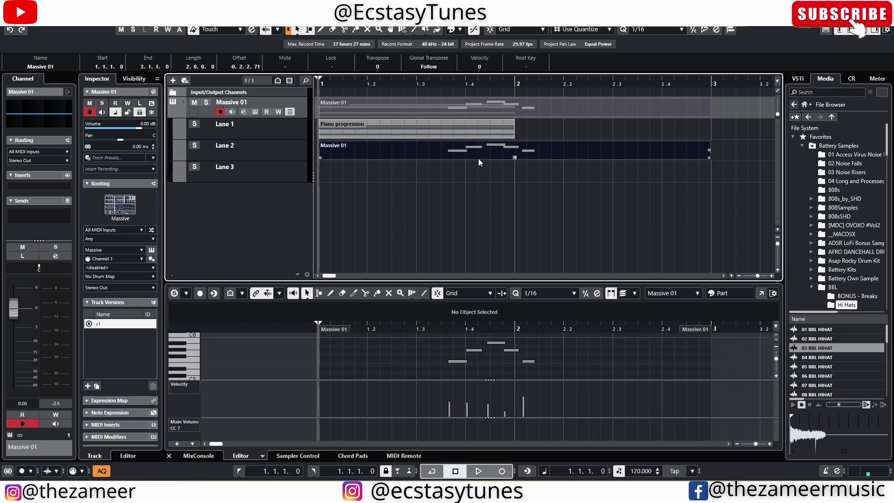
key(Delete)
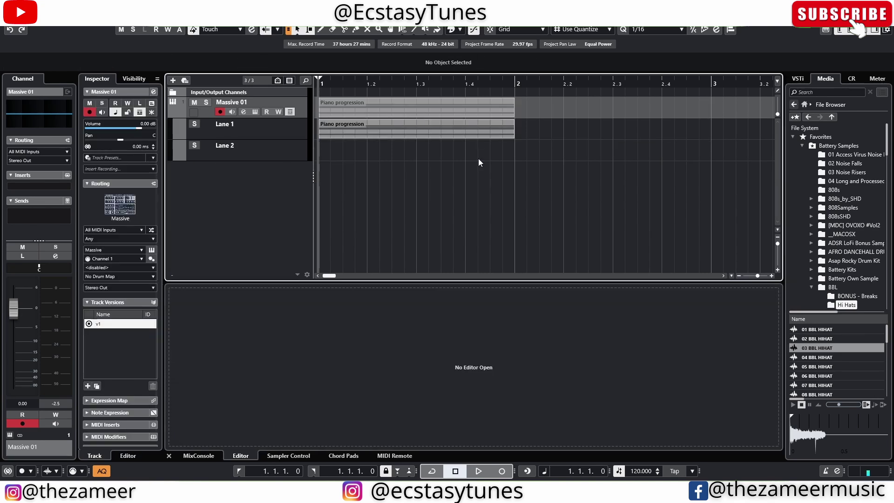
Open the Piano progression part in its own Key Editor window and record a melody into it with Record in Editor enabled
click(358, 137)
click(762, 293)
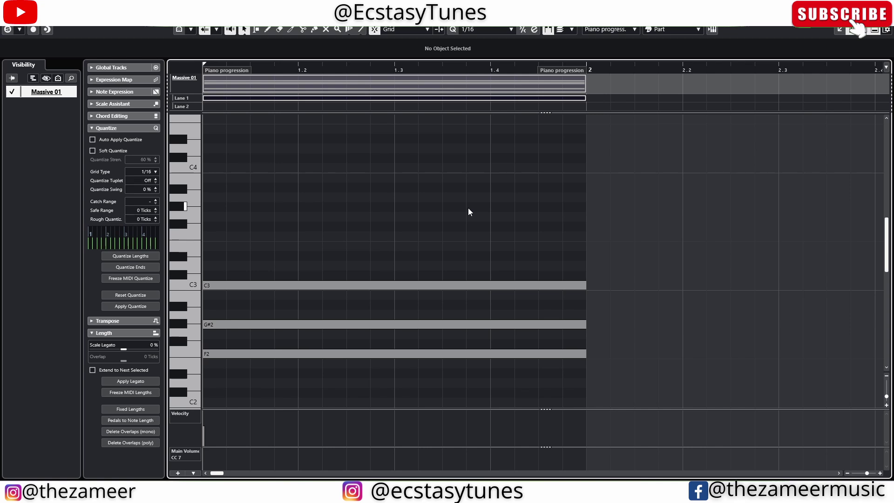
click(33, 30)
scroll(288, 211, down, 5)
scroll(288, 212, up, 5)
key(KP_Multiply)
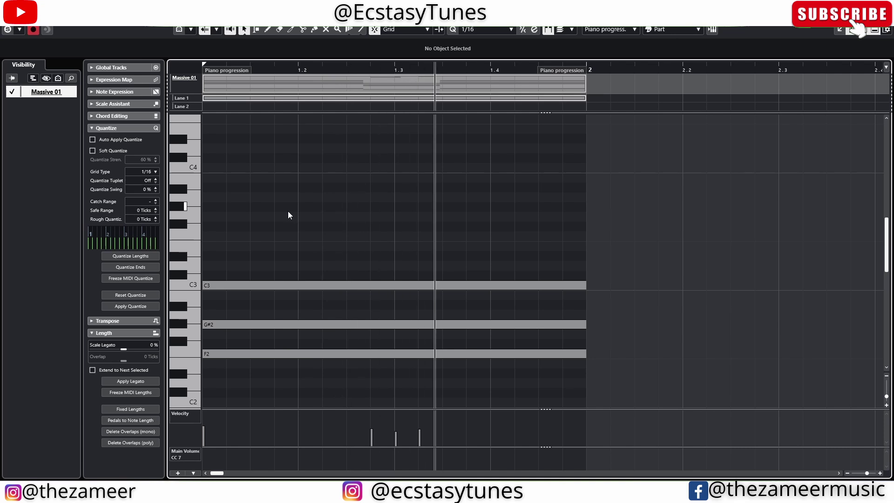
key(space)
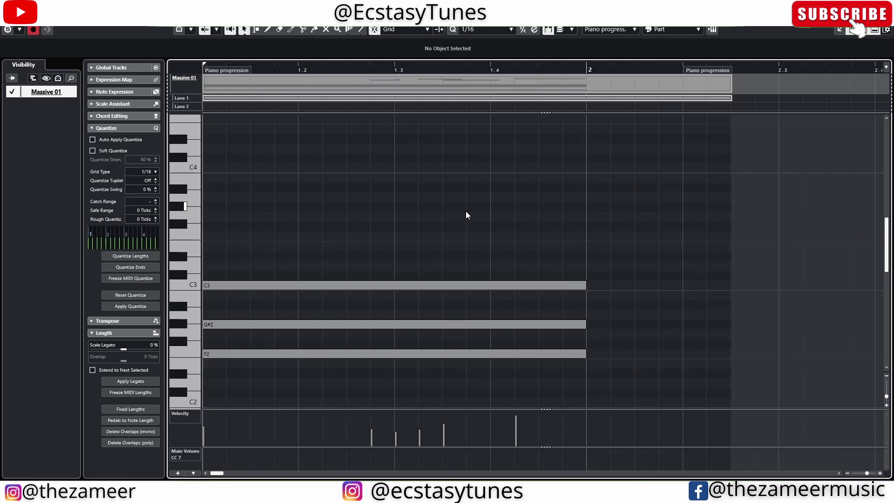
Turn off Record in Editor and delete the newly recorded melody notes from the Piano progression part
scroll(433, 242, up, 4)
scroll(439, 301, down, 1)
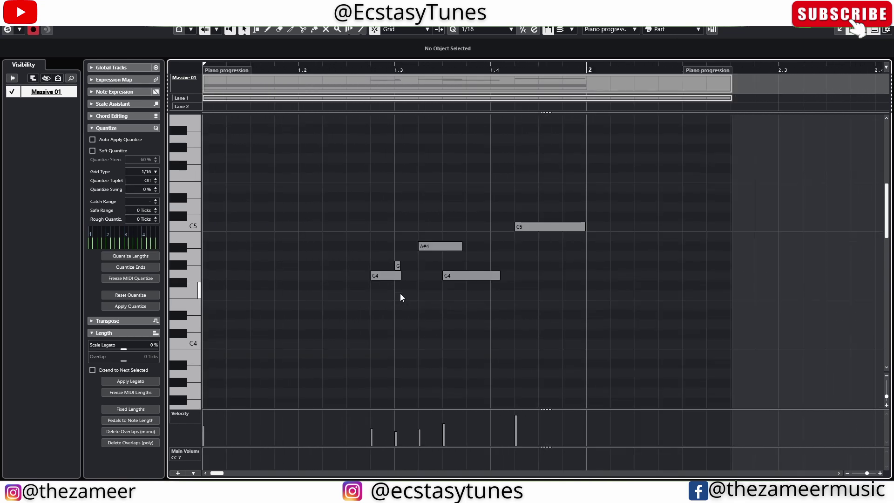
drag(321, 207, 604, 330)
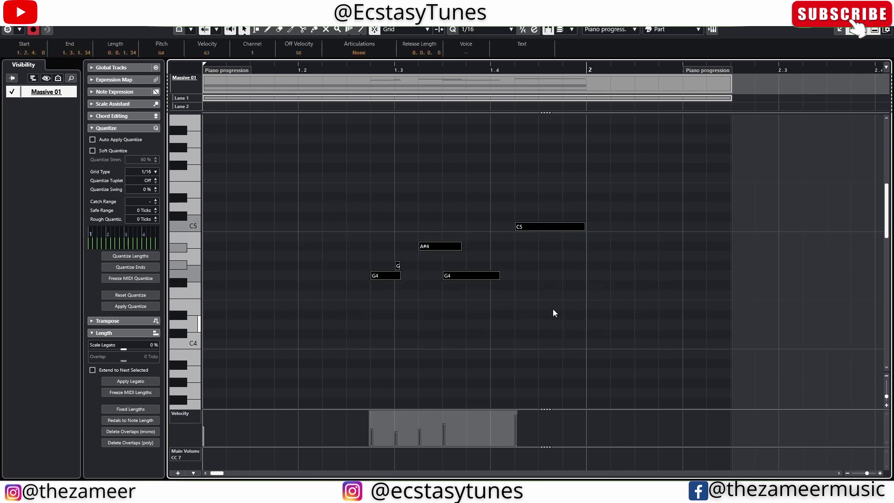
click(33, 29)
key(Delete)
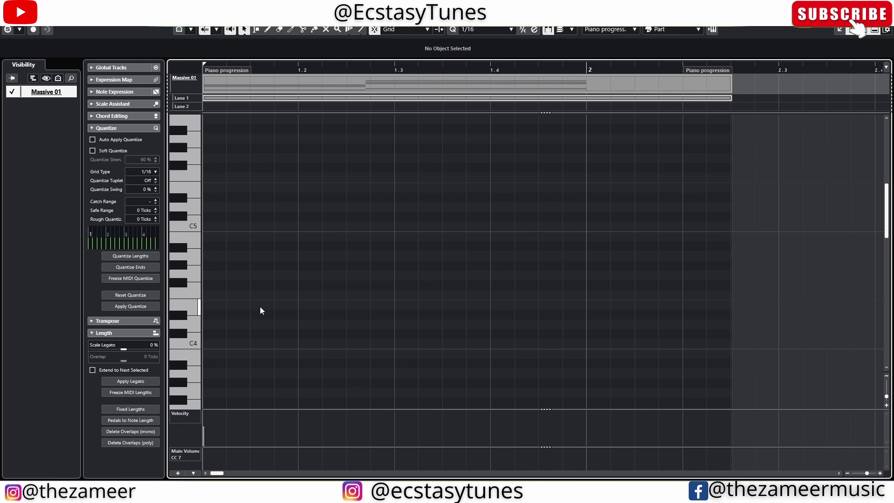
Record another melody with Record in Editor off, look for its notes in the Piano progression editor, and close the window
key(KP_Multiply)
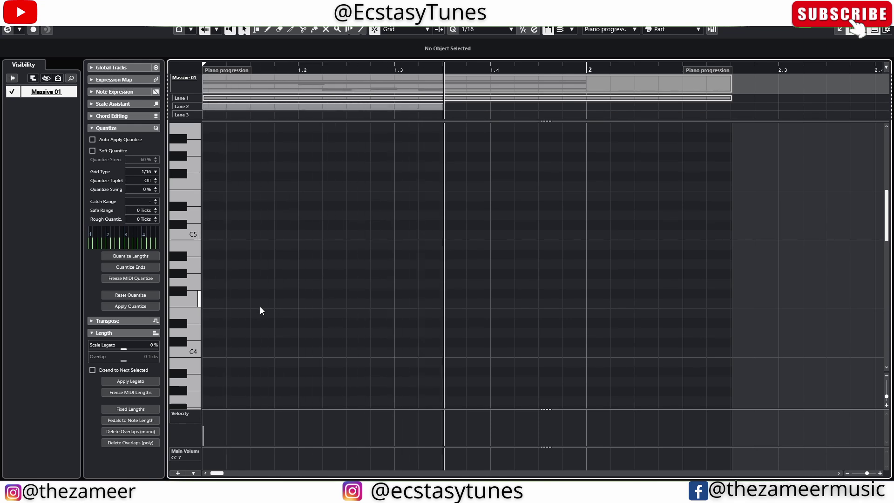
key(space)
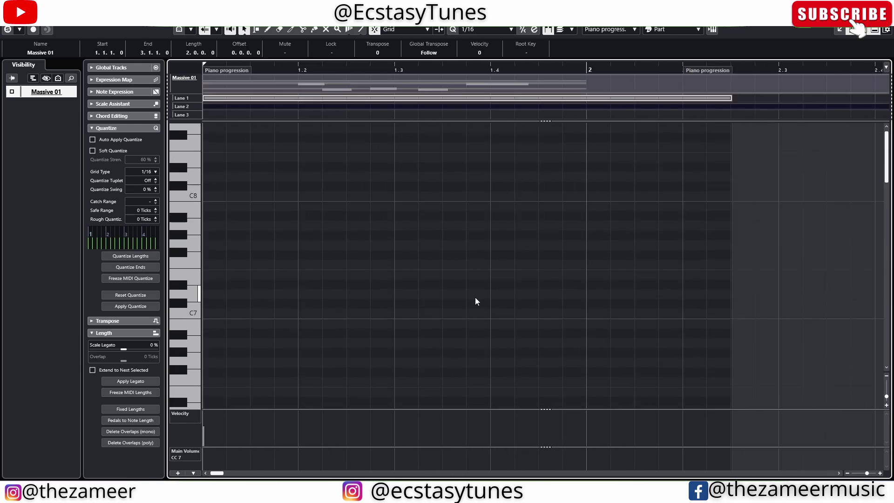
scroll(474, 297, down, 15)
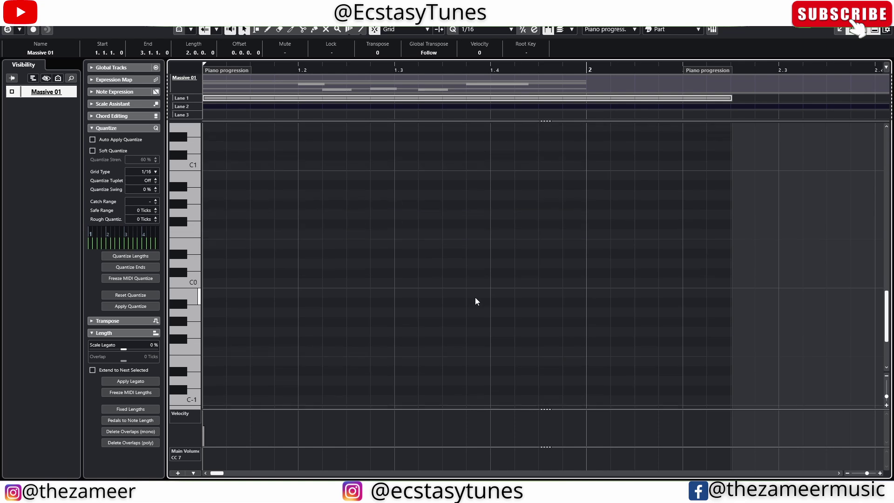
scroll(475, 298, up, 8)
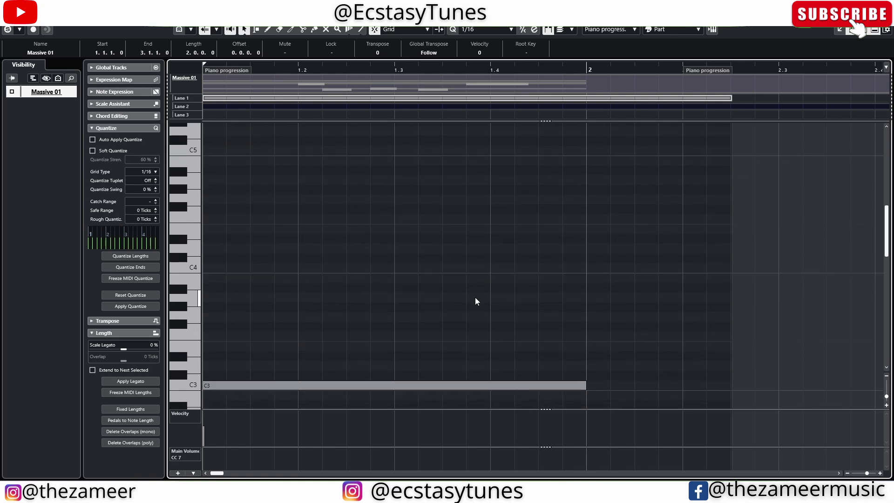
scroll(475, 297, down, 6)
key(Return)
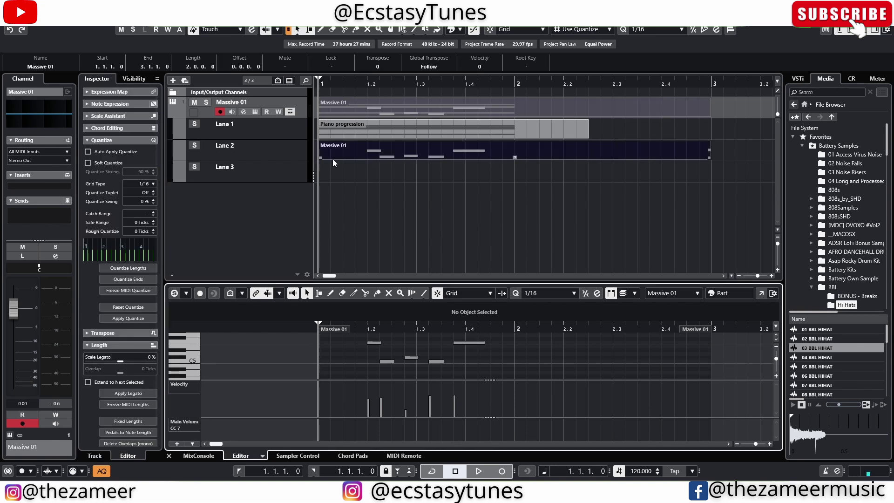
Open the Massive 01 part from Lane 2 in a separate Key Editor window to check its notes, and close the editor
click(760, 293)
drag(652, 229, 174, 401)
key(Return)
key(Return)
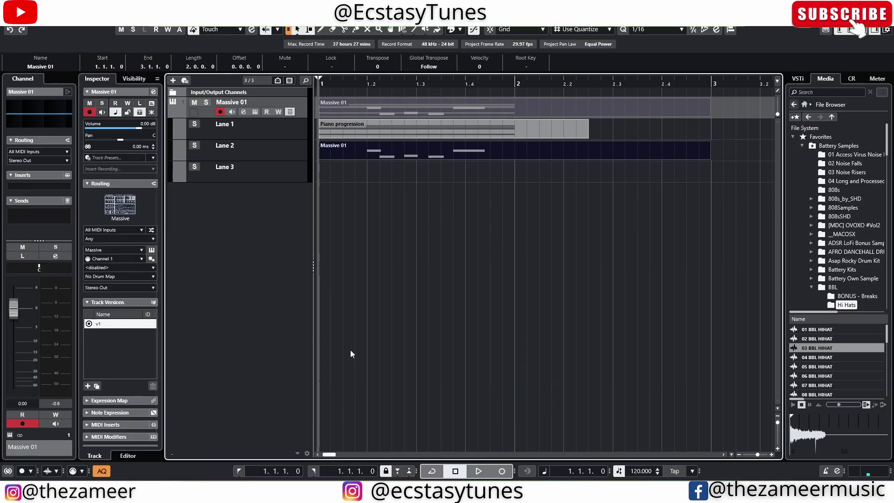
Reopen the Lane 2 Massive 01 part in a separate Key Editor window and enlarge Lanes 1 and 2 in its track display
double_click(482, 155)
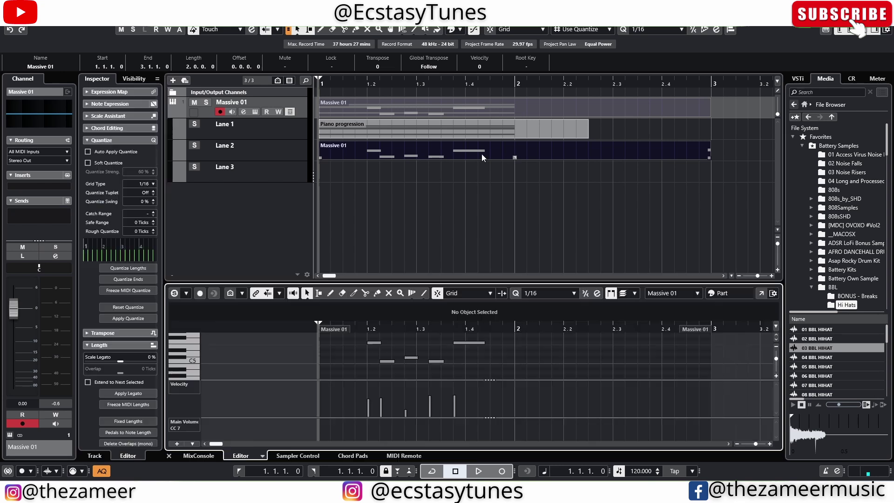
click(761, 293)
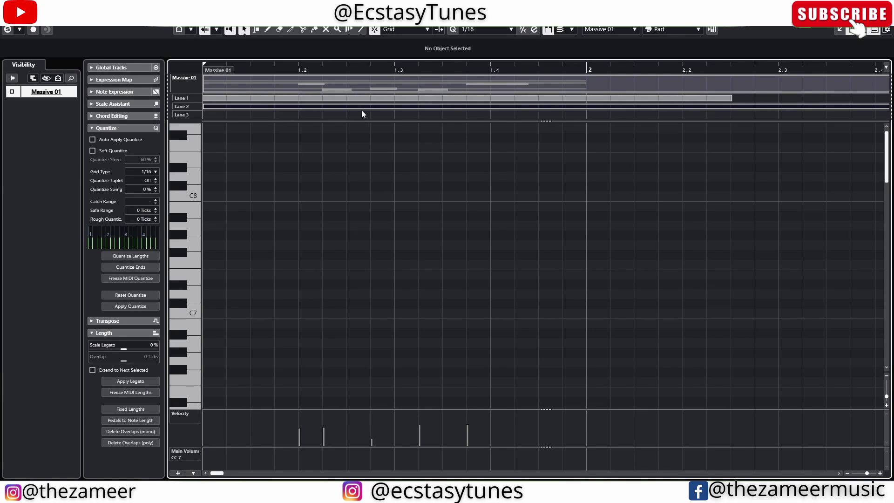
click(363, 96)
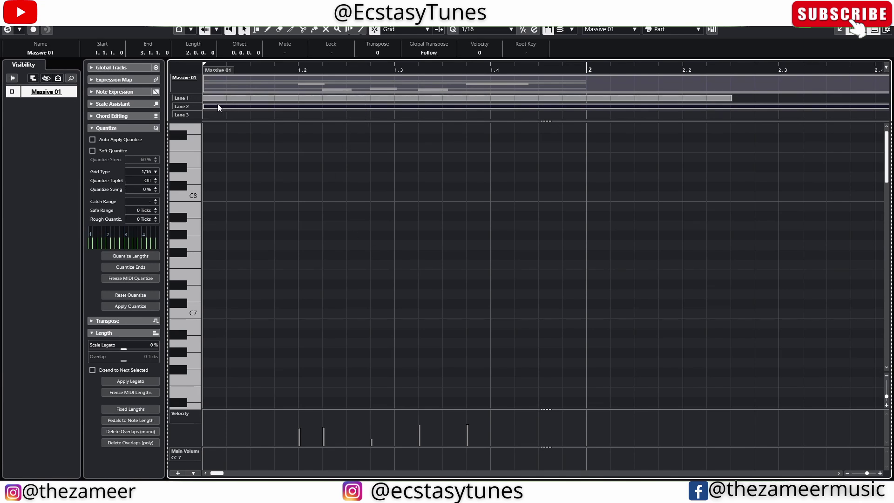
drag(195, 102, 197, 125)
drag(198, 132, 200, 155)
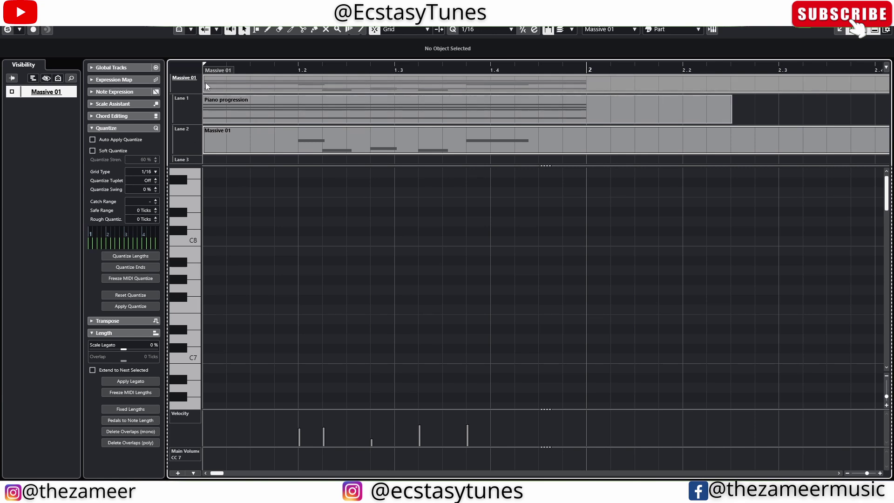
Hide the Tracks display through the Key Editor's window layout setup, and show it again
click(887, 30)
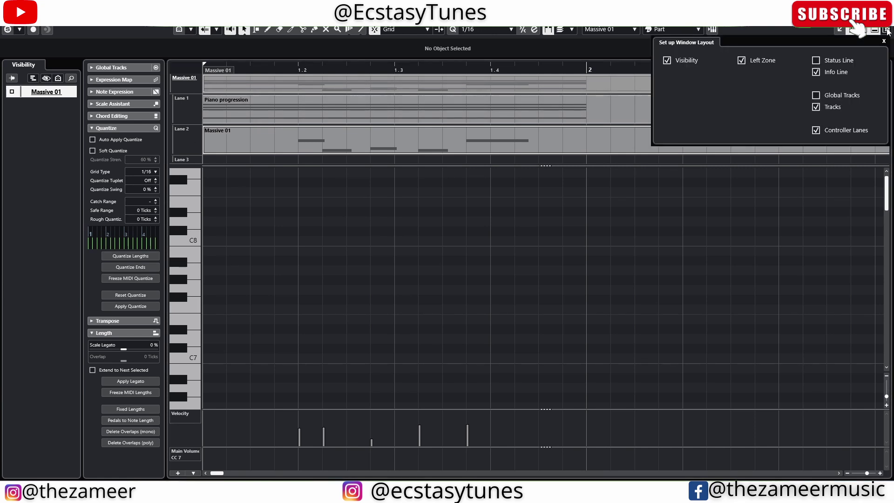
click(816, 108)
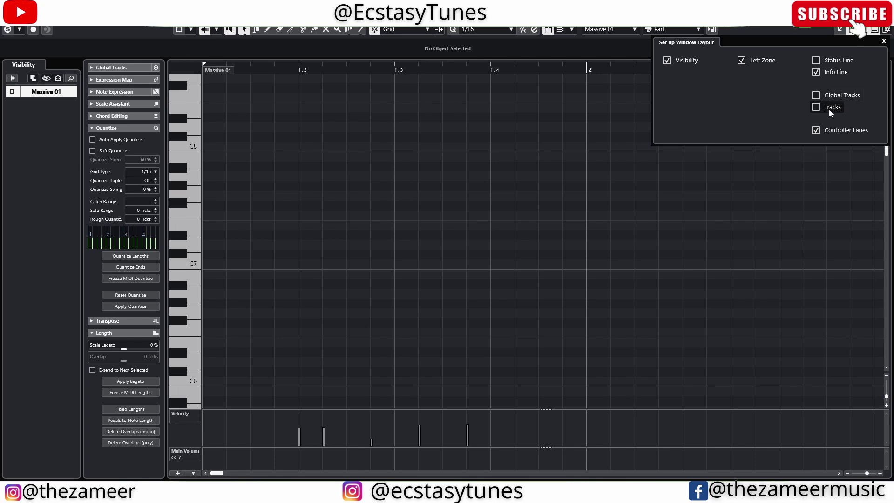
click(816, 107)
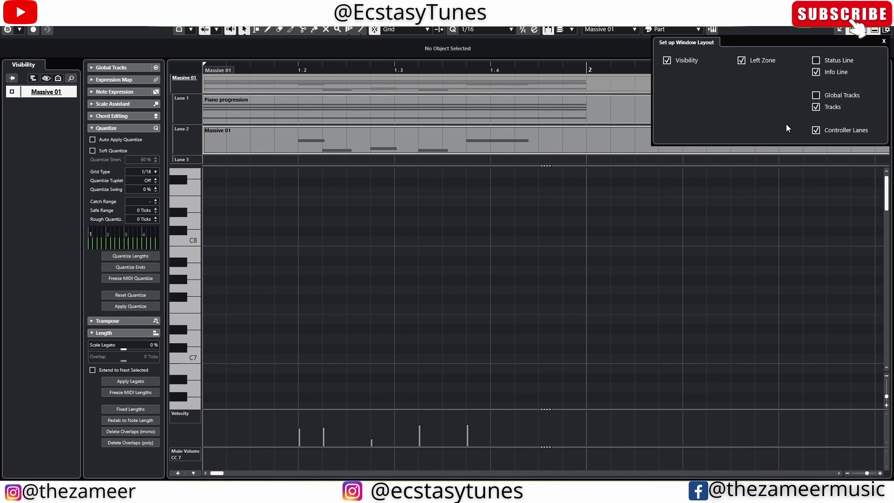
Make the Piano progression part on Lane 1 active in the Key Editor and select the melody notes between C5 and F5
click(247, 114)
key(g)
key(g)
click(334, 115)
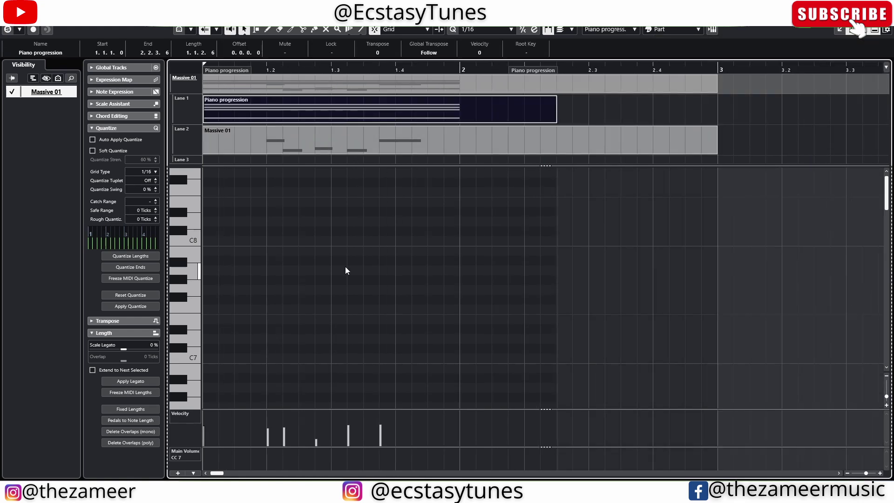
scroll(343, 252, down, 5)
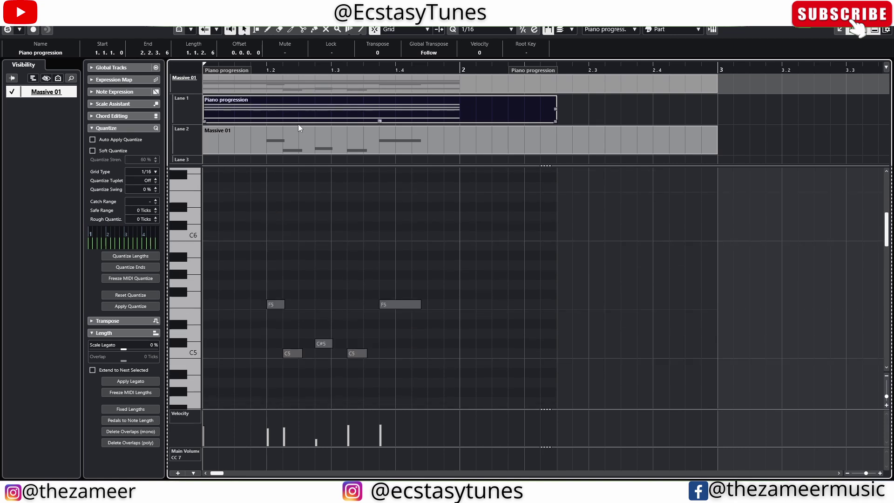
scroll(395, 260, down, 2)
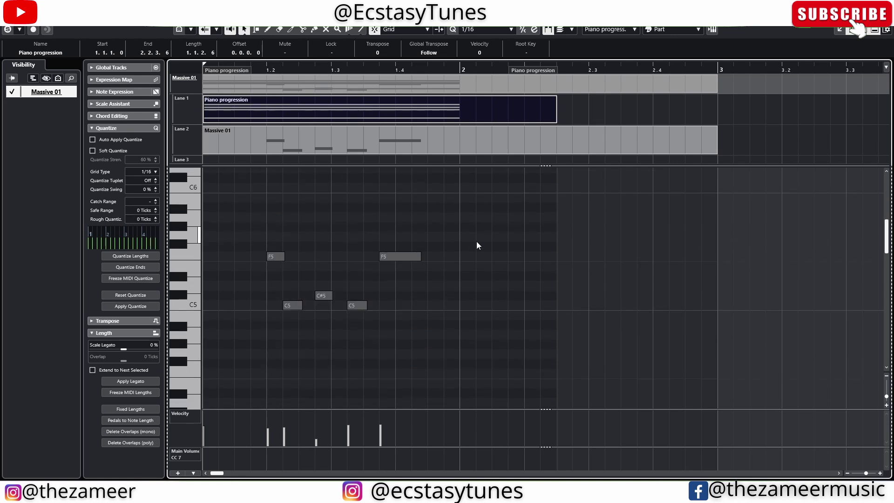
drag(476, 242, 202, 345)
drag(438, 231, 251, 319)
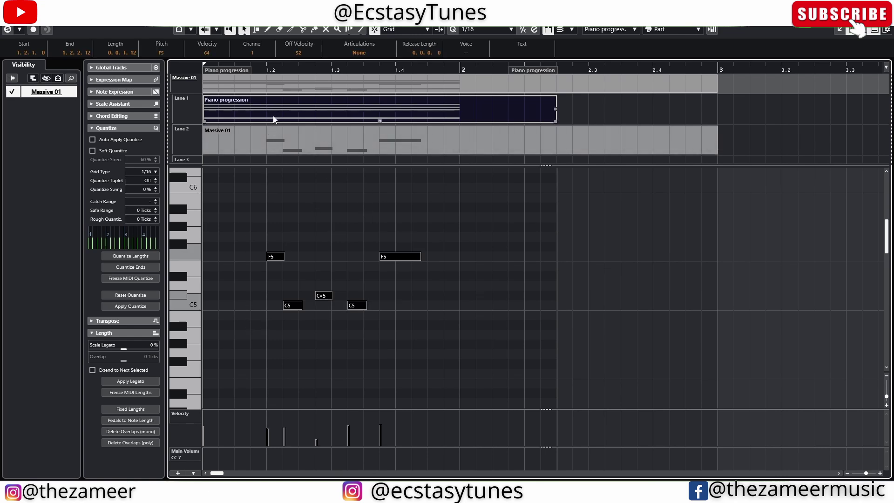
Select the Piano progression part on Lane 1 in the Key Editor and view its chord notes in the lower octaves
click(302, 113)
scroll(403, 214, down, 8)
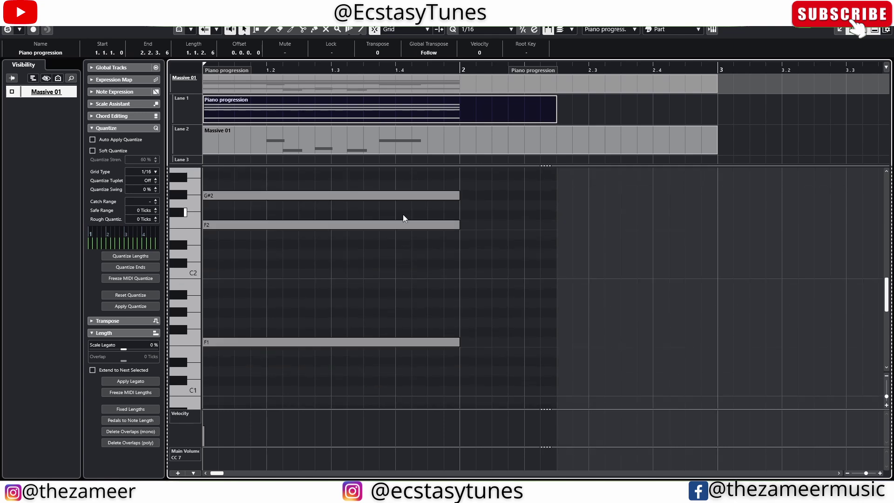
scroll(403, 215, down, 4)
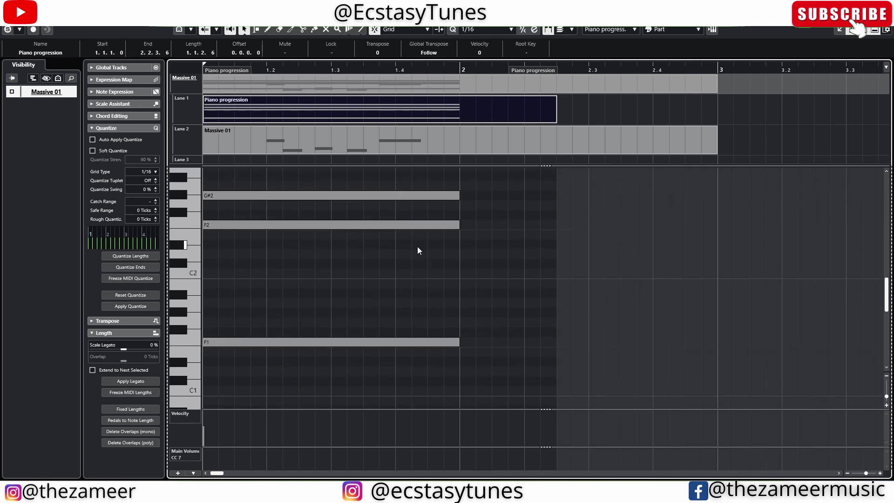
Make the Massive 01 part on Lane 2 active in the Key Editor and view its melody notes around C5
click(327, 148)
double_click(300, 148)
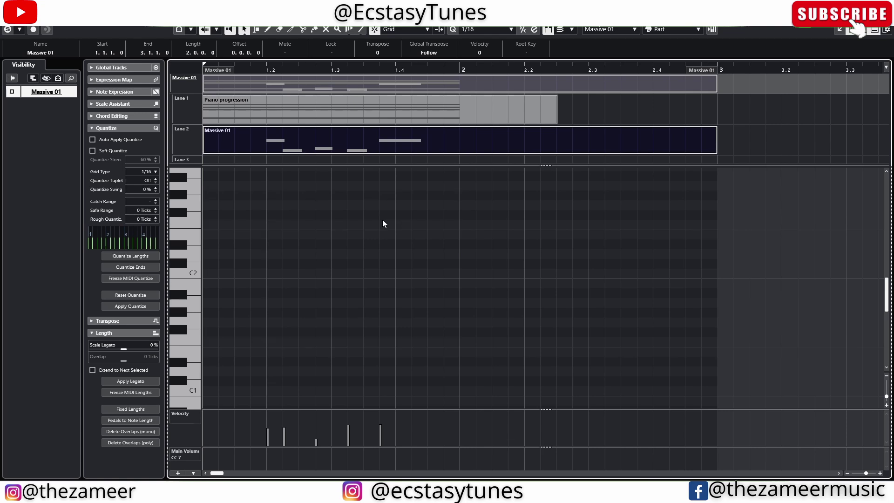
scroll(462, 261, down, 2)
scroll(463, 261, up, 20)
scroll(462, 262, down, 6)
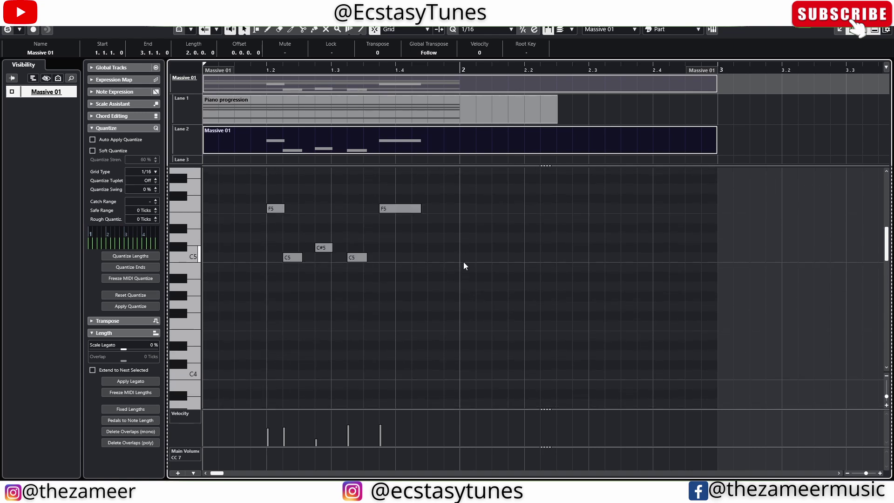
scroll(462, 262, up, 12)
scroll(462, 262, down, 20)
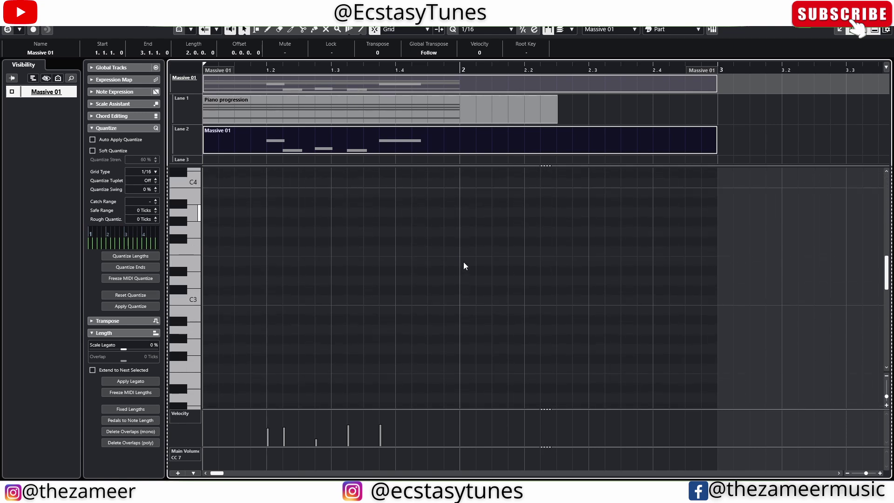
Shorten the Massive 01 part on Lane 2 to one bar, ending at bar 2, and select all of its melody notes
drag(716, 150, 459, 150)
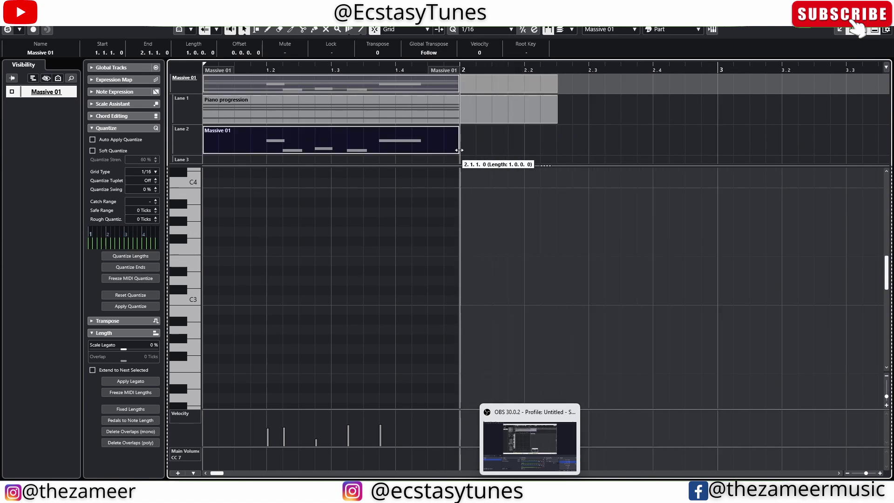
click(479, 150)
scroll(372, 267, up, 8)
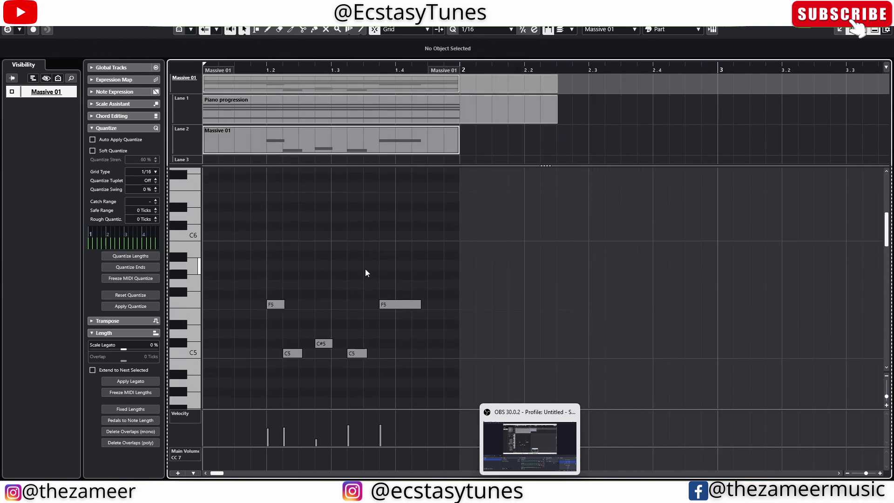
scroll(268, 258, down, 2)
drag(464, 203, 204, 330)
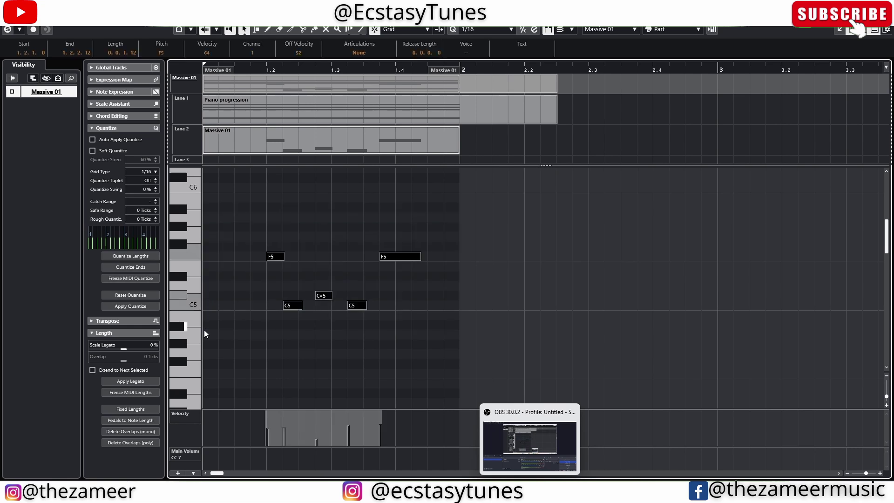
Close the separate Key Editor window and return to the project window
click(453, 152)
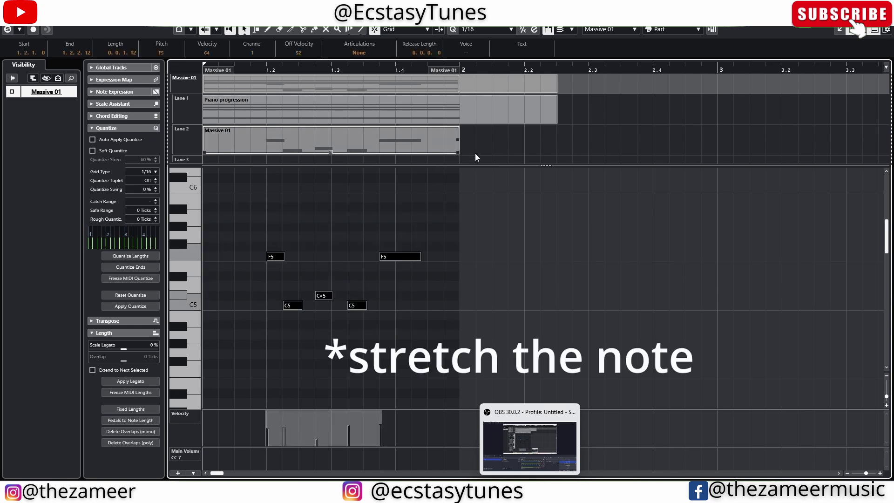
click(381, 157)
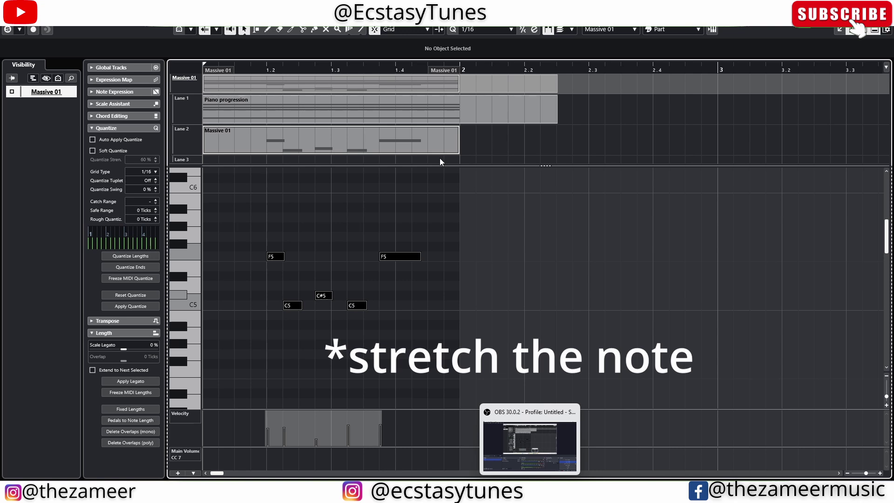
key(Return)
click(448, 178)
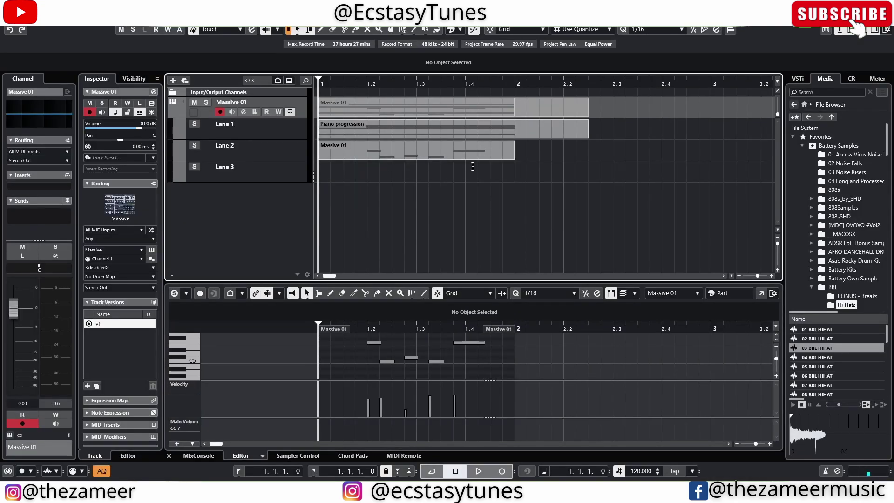
Switch the Object Selection tool to Sizing Applies Time Stretch and stretch the Lane 2 Massive 01 part to two bars, ending at bar 3
click(493, 155)
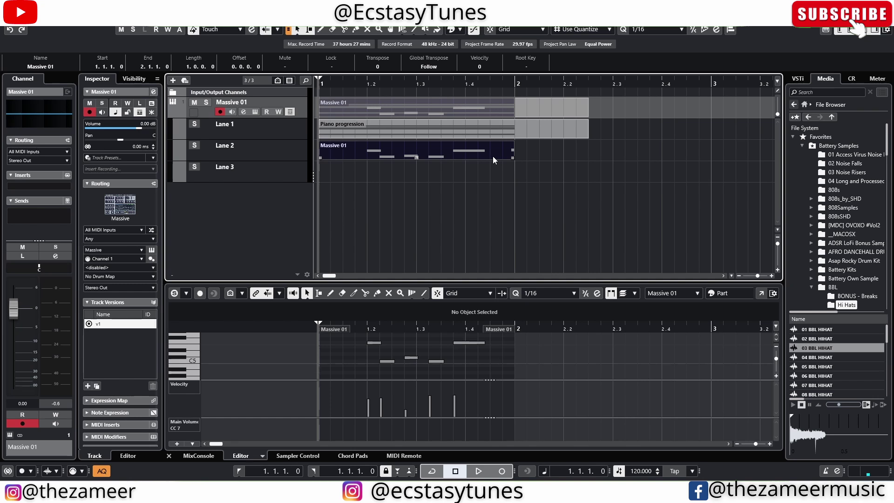
click(296, 30)
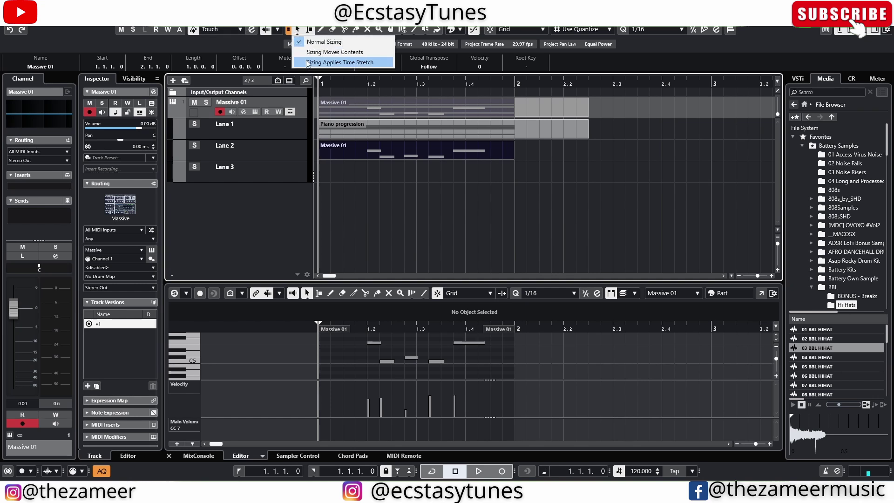
click(358, 61)
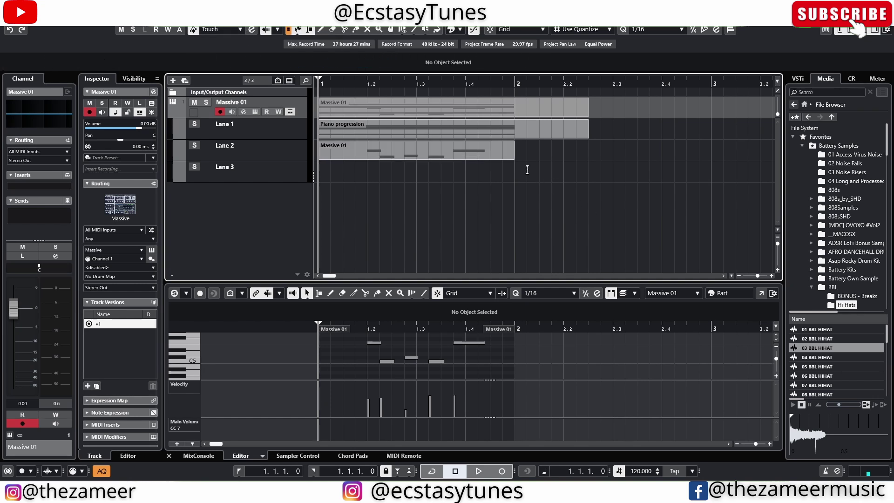
drag(513, 157, 709, 157)
click(489, 30)
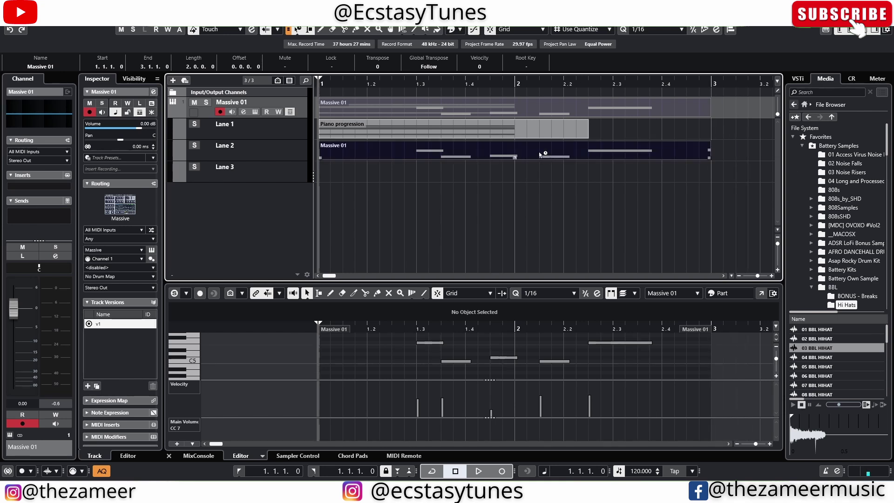
Open the Massive 01 part in a separate Key Editor window and switch its Object Selection tool to Sizing Applies Time Stretch
double_click(503, 154)
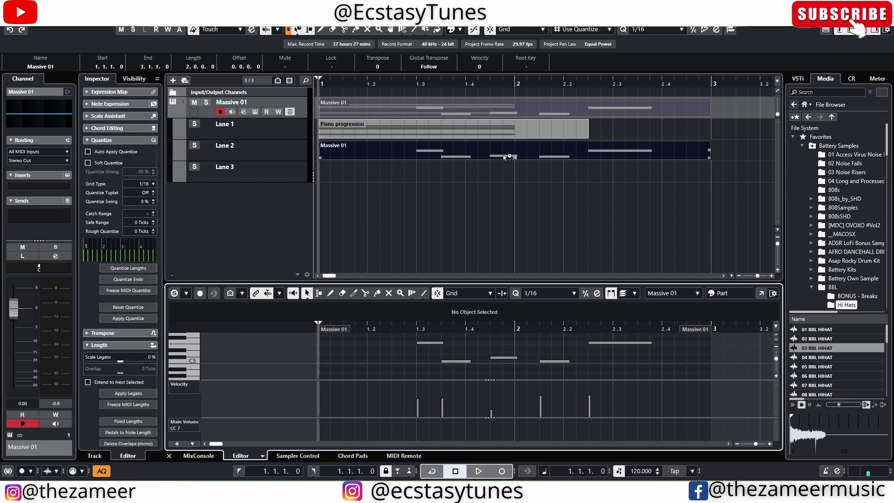
click(762, 292)
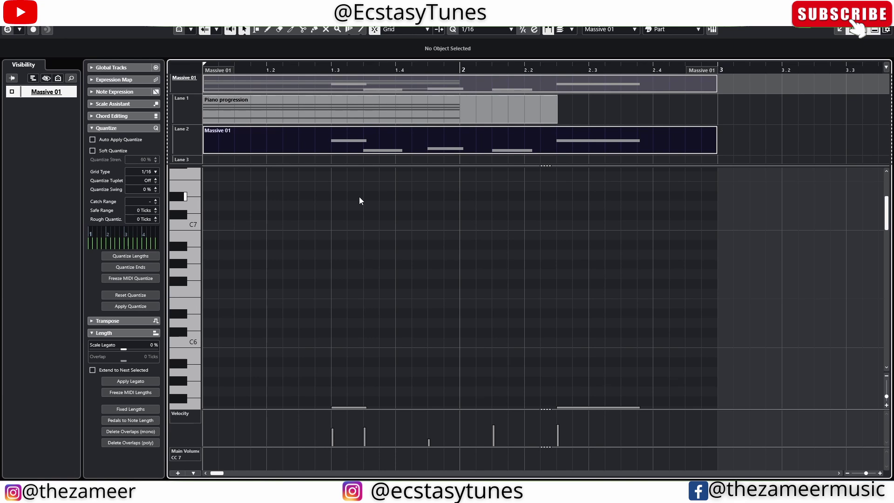
click(243, 30)
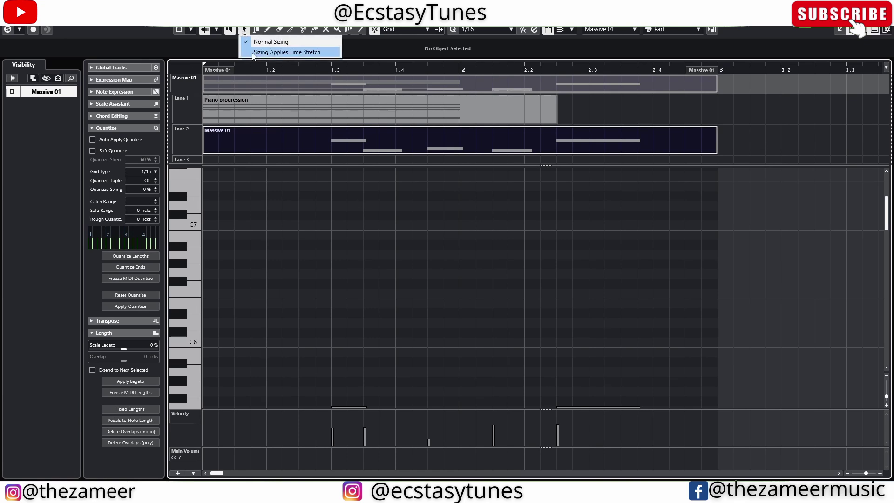
click(323, 52)
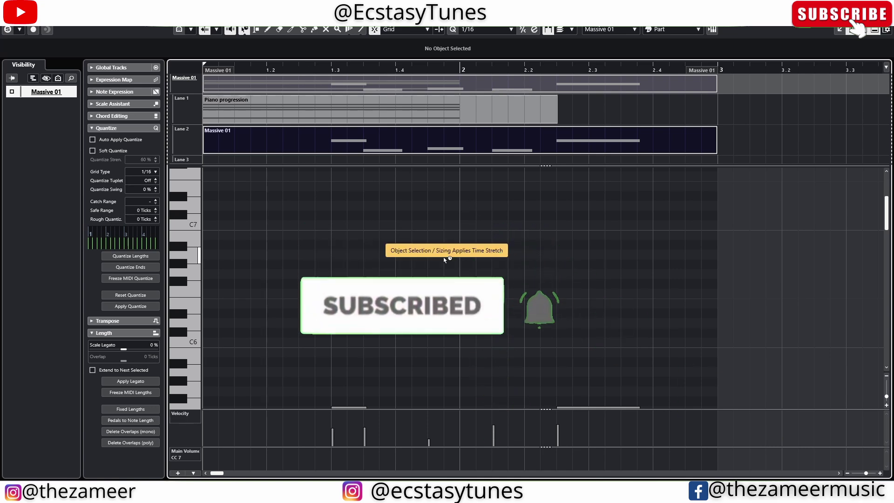
key(1)
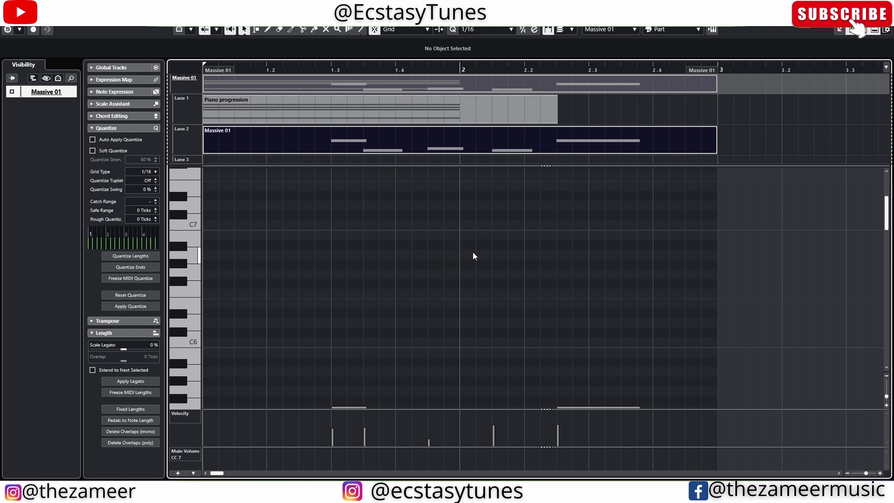
key(1)
key(1)
Time-stretch the Lane 2 Massive 01 part down to one bar and further to two beats, and undo these changes
click(716, 151)
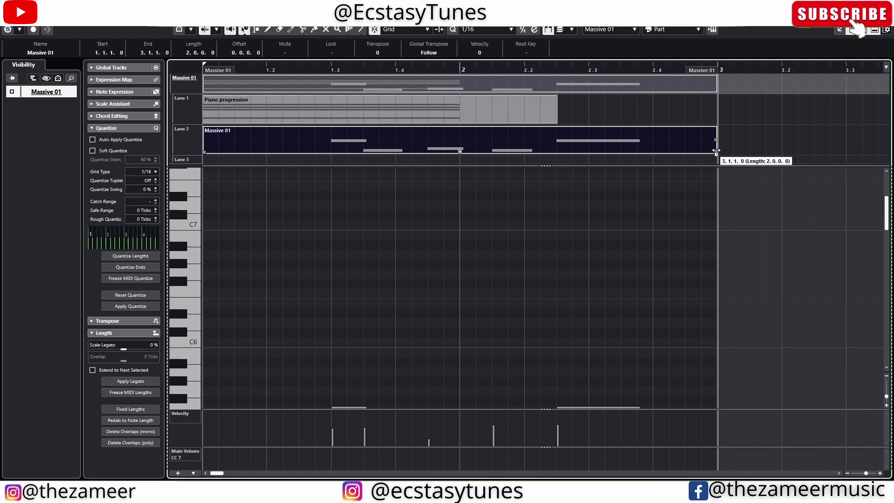
drag(716, 151, 459, 151)
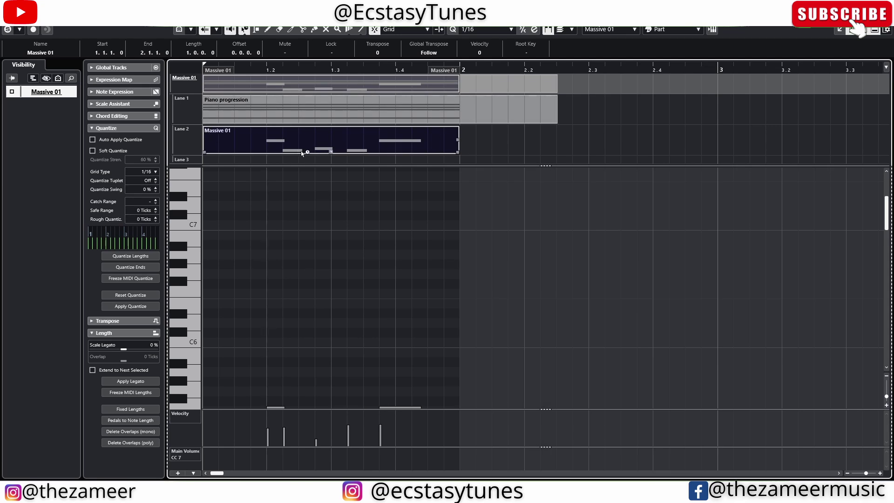
drag(458, 153, 331, 153)
scroll(251, 254, up, 5)
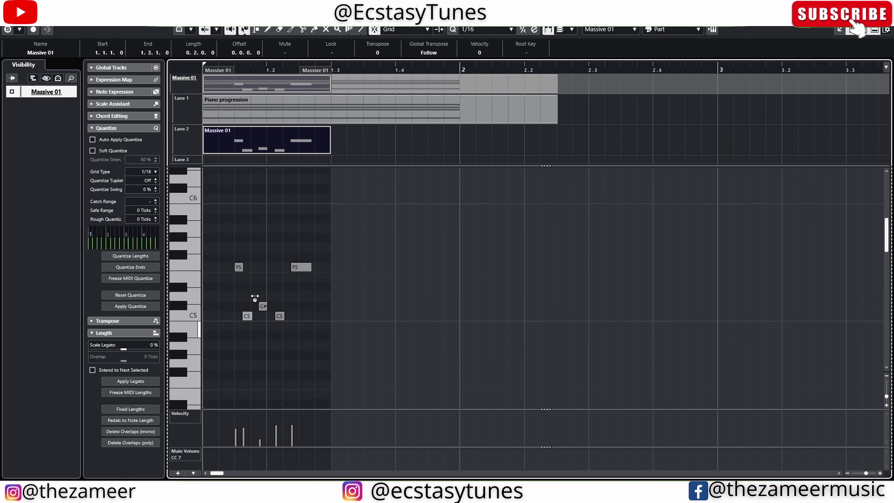
mouse_move(329, 154)
mouse_down()
mouse_move(719, 148)
mouse_move(379, 135)
mouse_move(336, 135)
mouse_move(330, 151)
mouse_up()
key(ctrl+z)
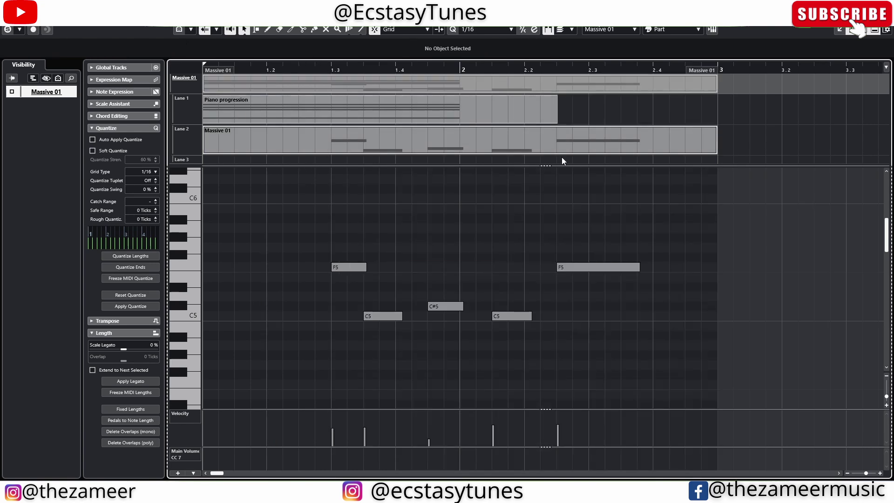
Select the Piano progression and Massive 01 parts together in the Key Editor, with Piano progression as the active part
click(449, 114)
click(538, 152)
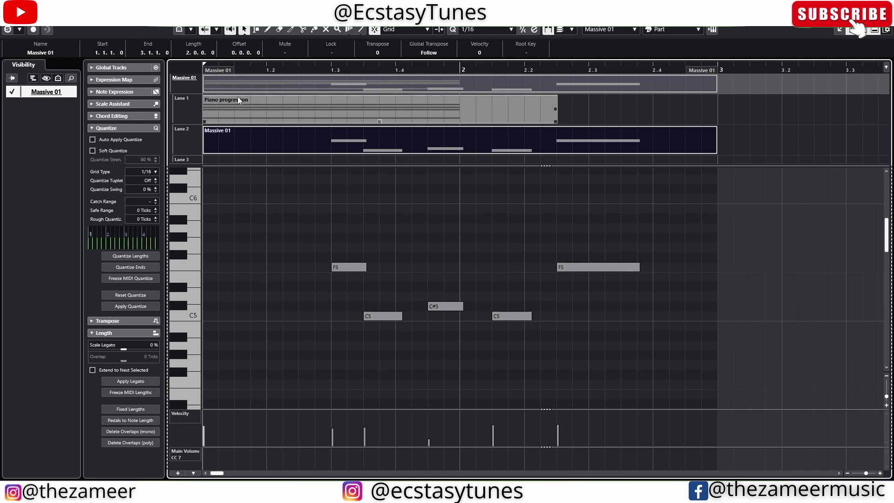
click(488, 122)
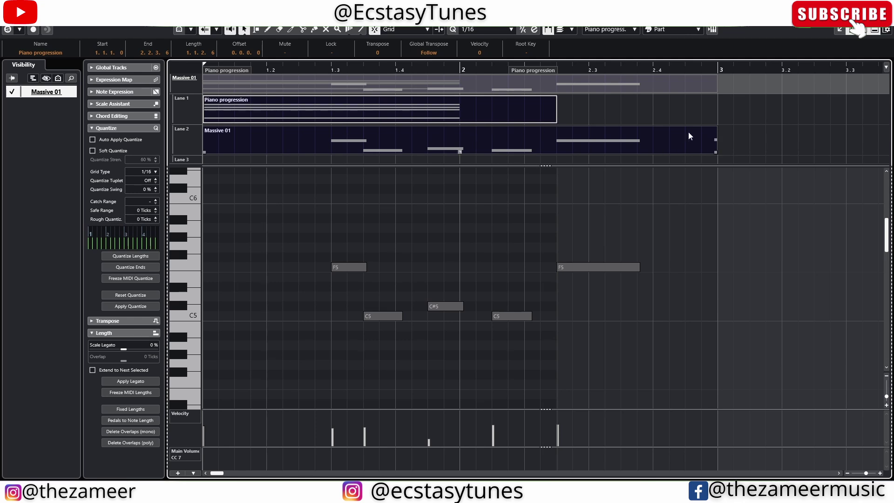
scroll(410, 171, down, 3)
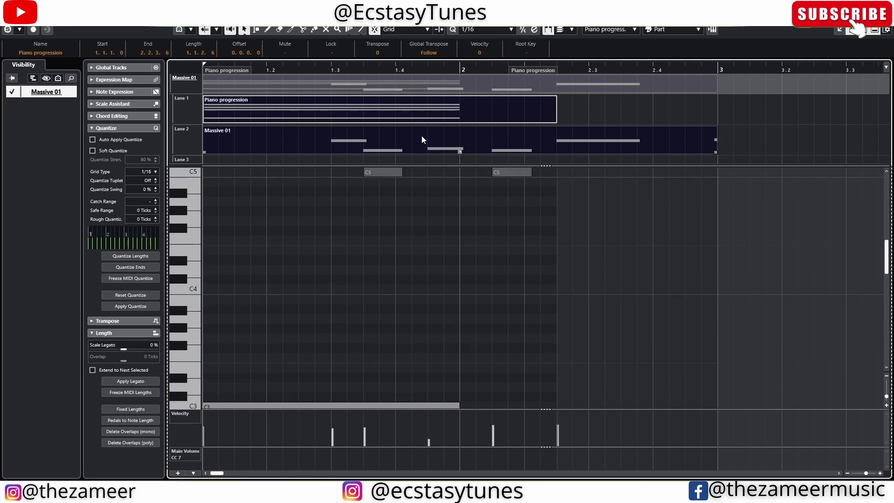
scroll(434, 222, up, 5)
Try to select the inactive part's melody notes, and select the Piano progression chord notes F2, G#2 and C3
drag(739, 258, 338, 381)
scroll(385, 284, down, 5)
drag(479, 240, 317, 351)
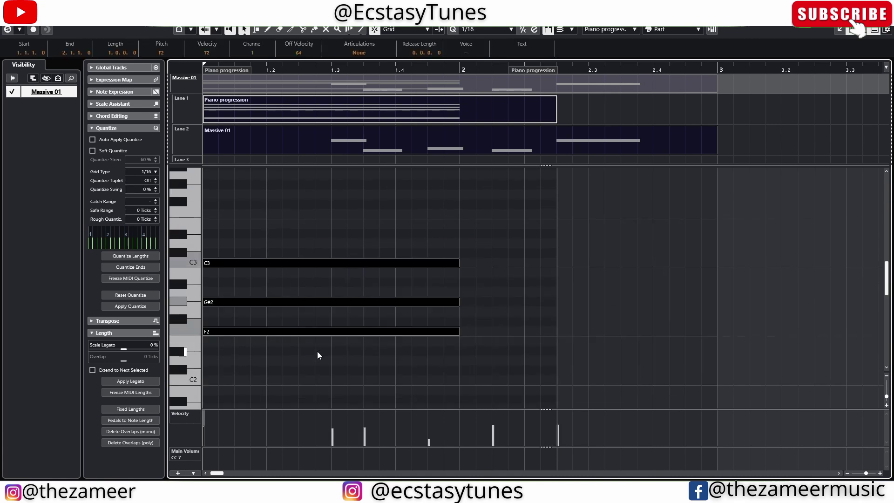
drag(449, 241, 276, 367)
Make the Massive 01 part on Lane 2 active and select its melody notes between C5 and F5
click(375, 149)
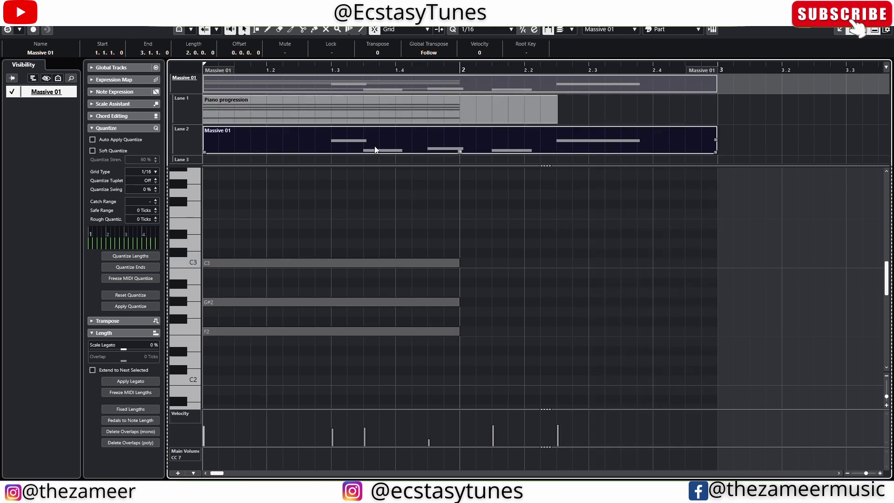
double_click(376, 149)
scroll(443, 289, up, 8)
scroll(443, 289, down, 6)
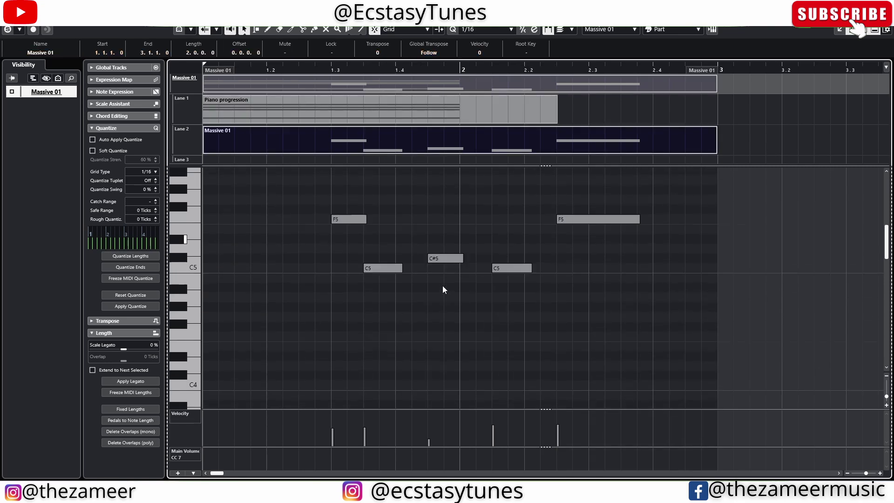
scroll(442, 286, up, 8)
drag(674, 243, 207, 373)
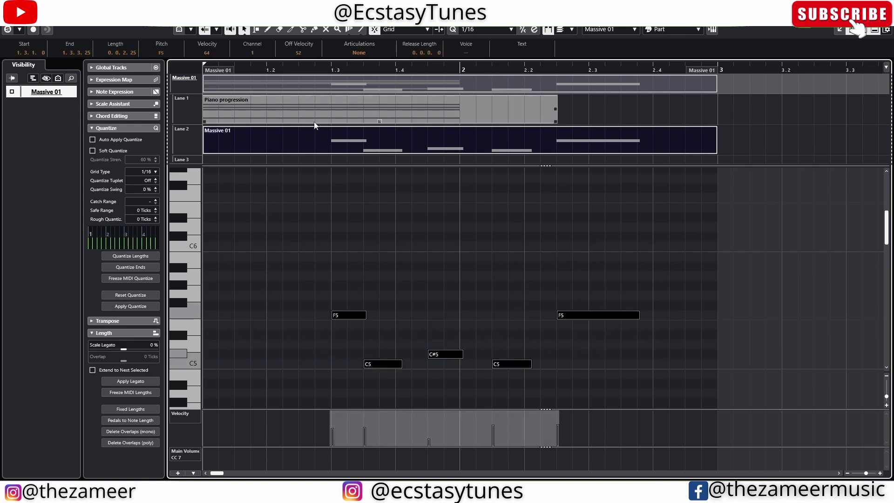
Make the Piano progression part active, and close the Key Editor window and the project window's lower editor zone
click(340, 110)
click(601, 117)
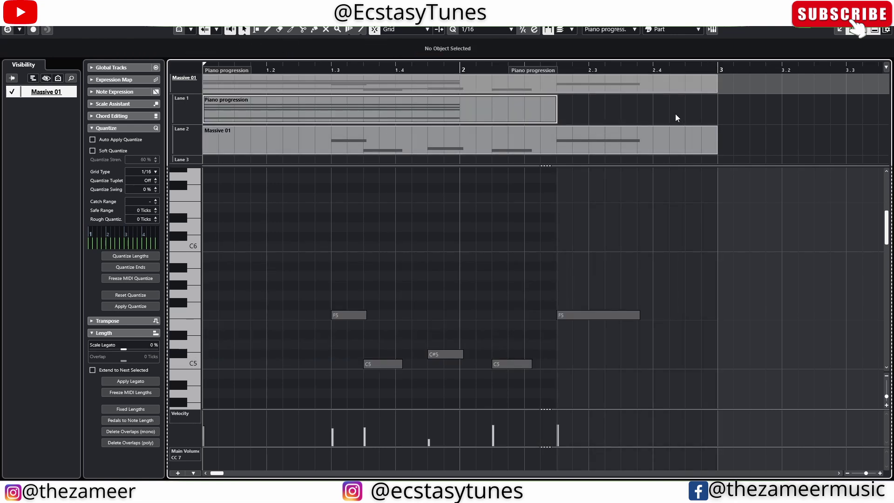
click(276, 138)
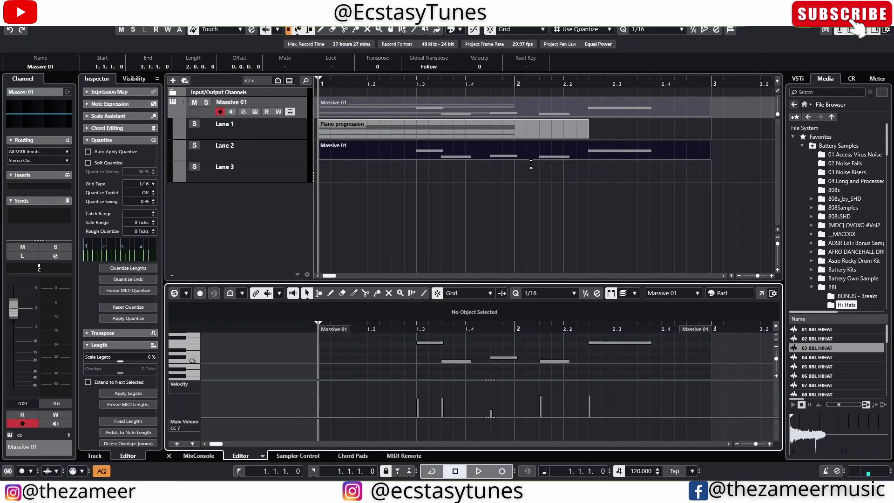
key(ctrl+alt+e)
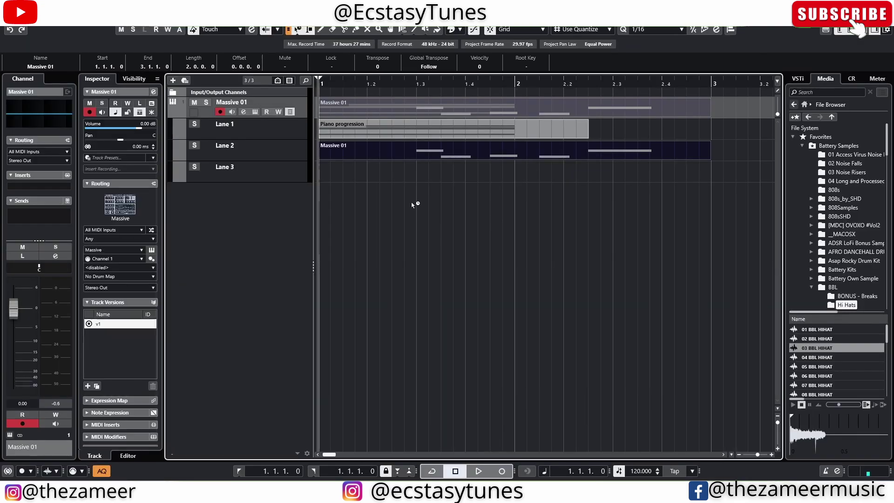
Find Groove Agent SE among the VST instruments with the search "gr" and add it as a new instrument track below Massive 01
click(805, 105)
click(831, 163)
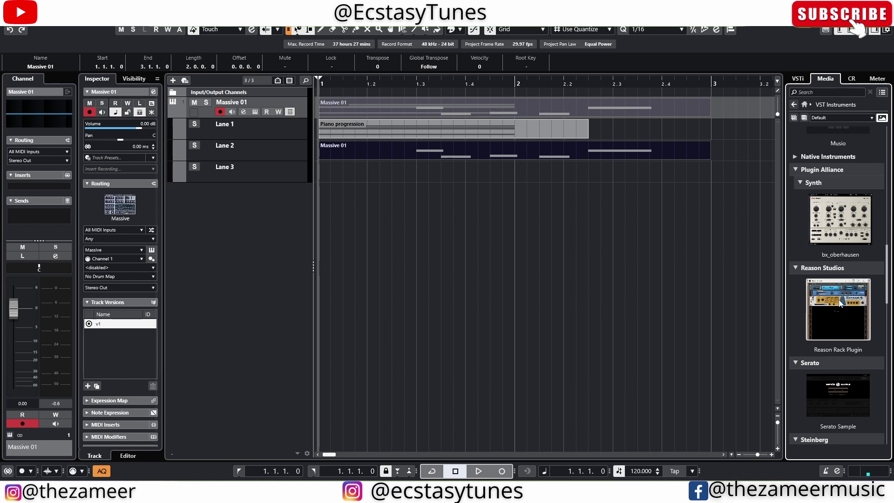
text(gr)
drag(842, 150, 269, 239)
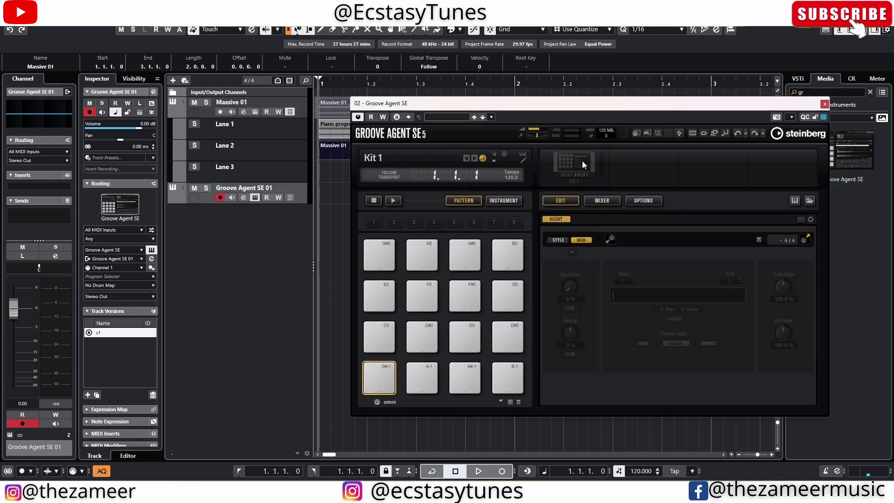
Load Dancehall Kit 01 into Groove Agent SE and audition its Groove 1 pattern
click(384, 158)
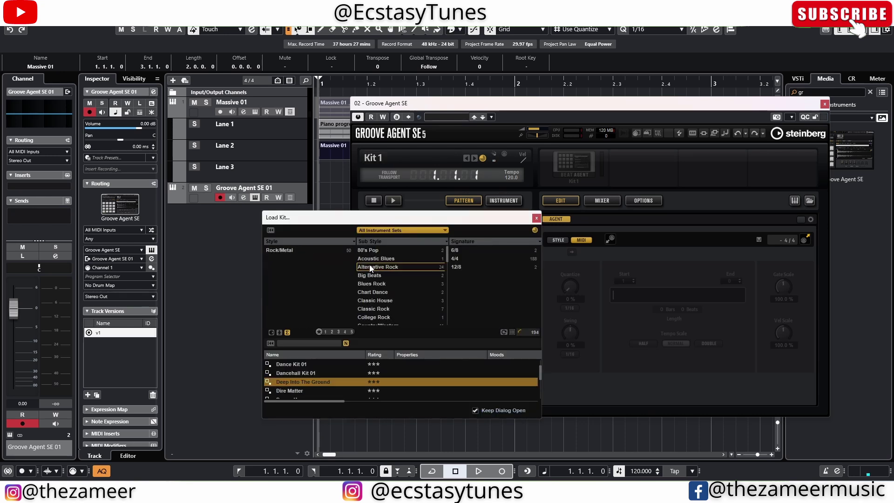
click(536, 217)
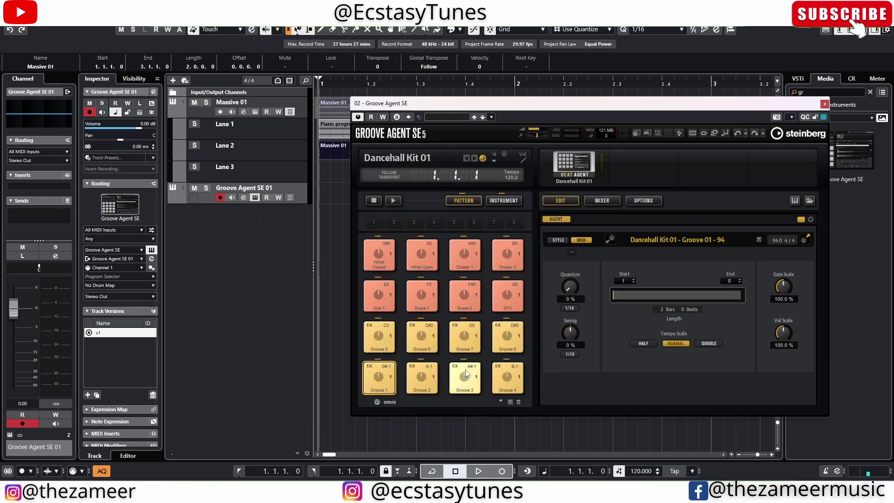
click(377, 379)
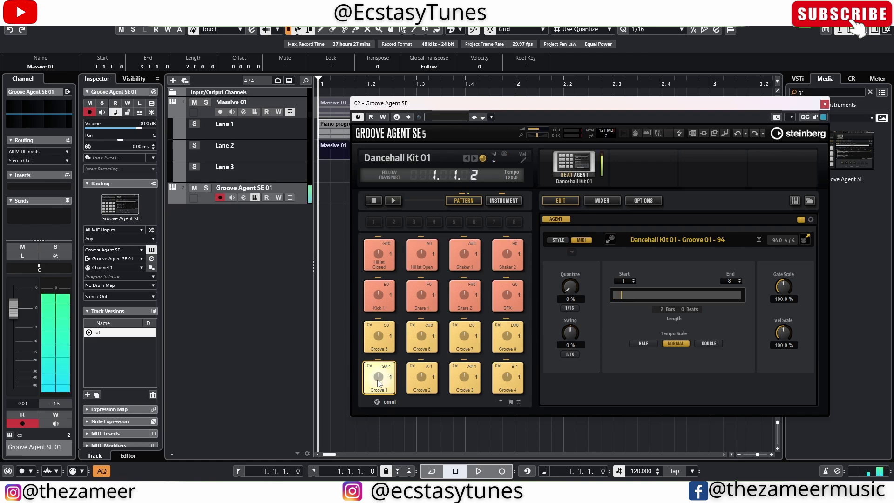
Place the Groove 1 pattern as a MIDI part at bar 1 on the Groove Agent SE 01 track, and close the instrument window
drag(603, 103, 742, 94)
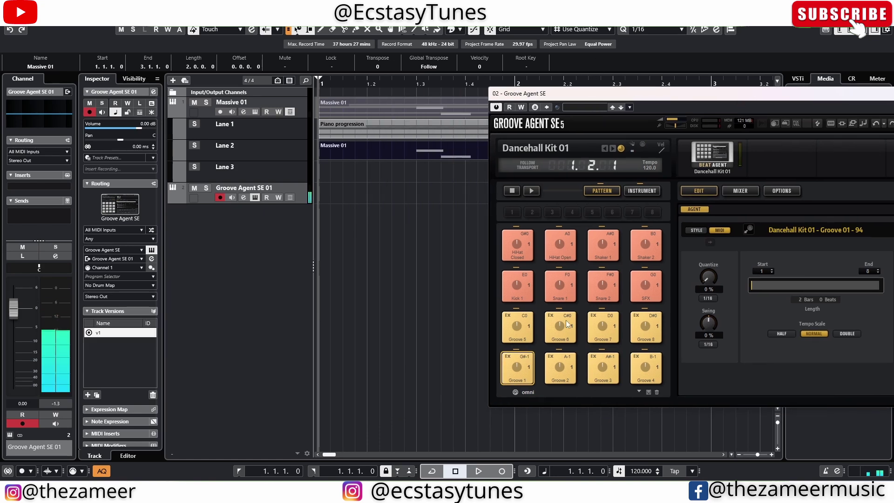
mouse_move(518, 367)
mouse_down()
mouse_move(362, 217)
mouse_move(320, 197)
mouse_up()
drag(735, 99, 417, 178)
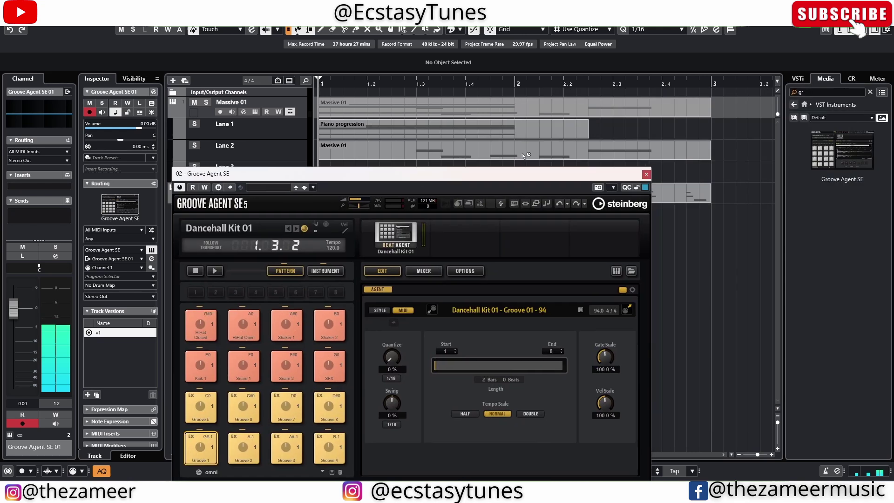
click(648, 173)
Increase the Groove Agent SE 01 track's height and dissolve its part to lanes by separate pitches
click(425, 202)
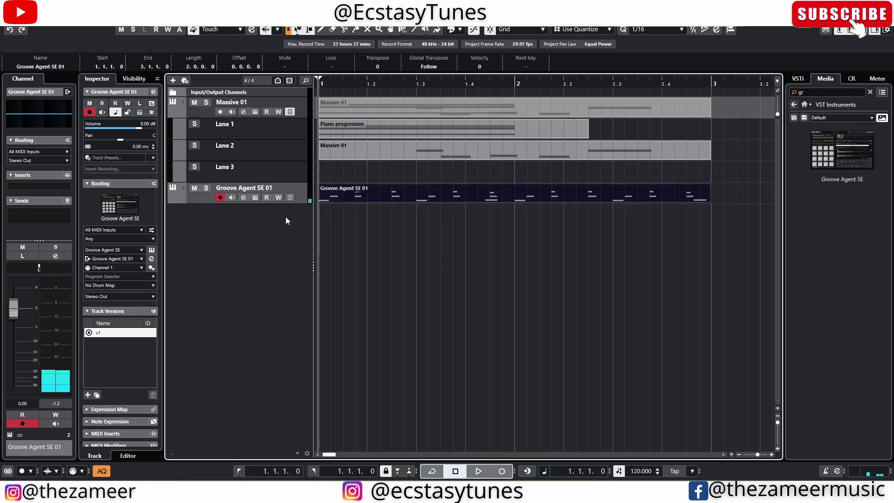
drag(286, 203, 298, 275)
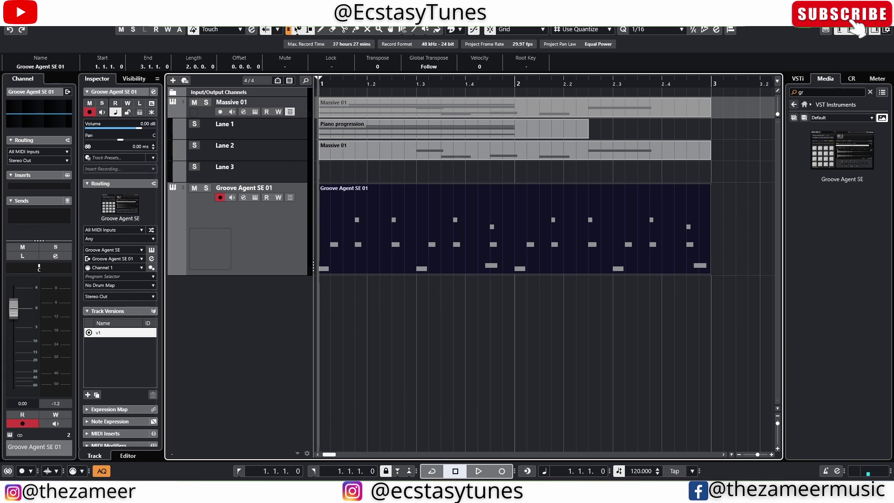
click(83, 16)
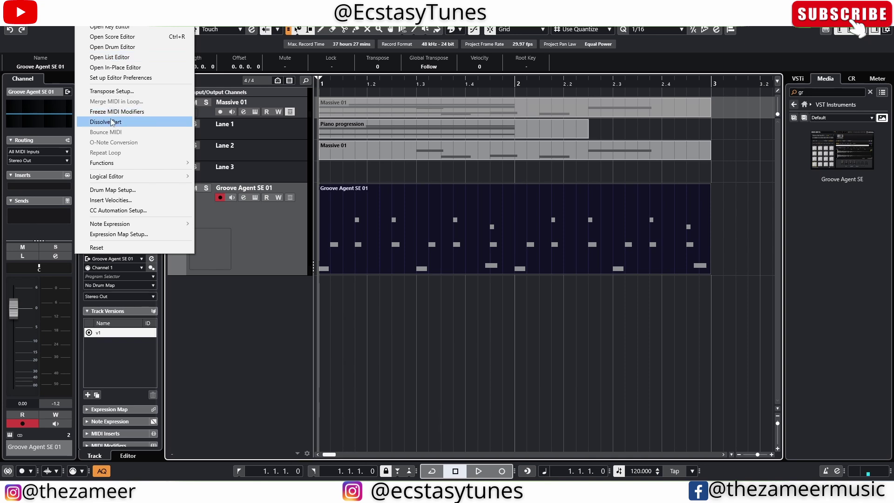
click(112, 122)
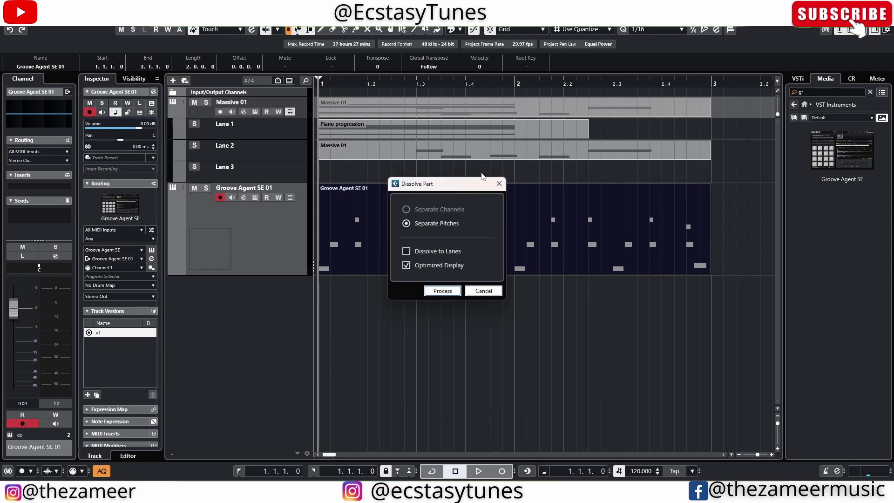
click(447, 252)
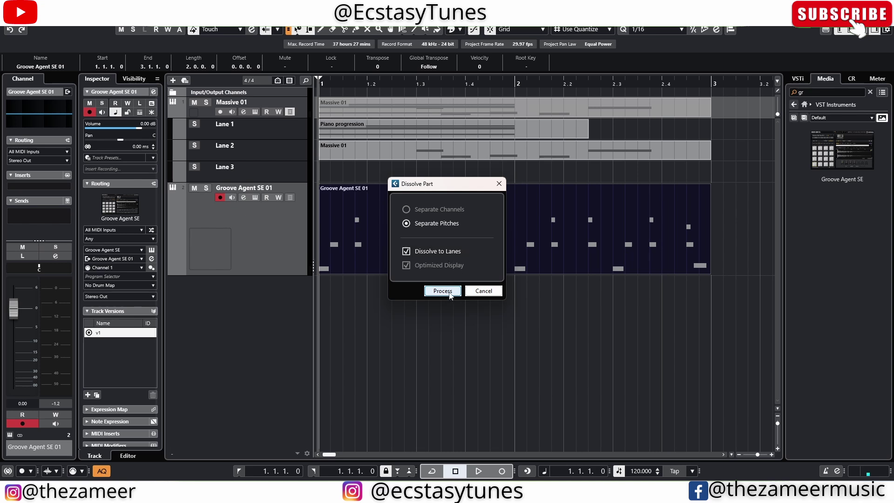
click(442, 290)
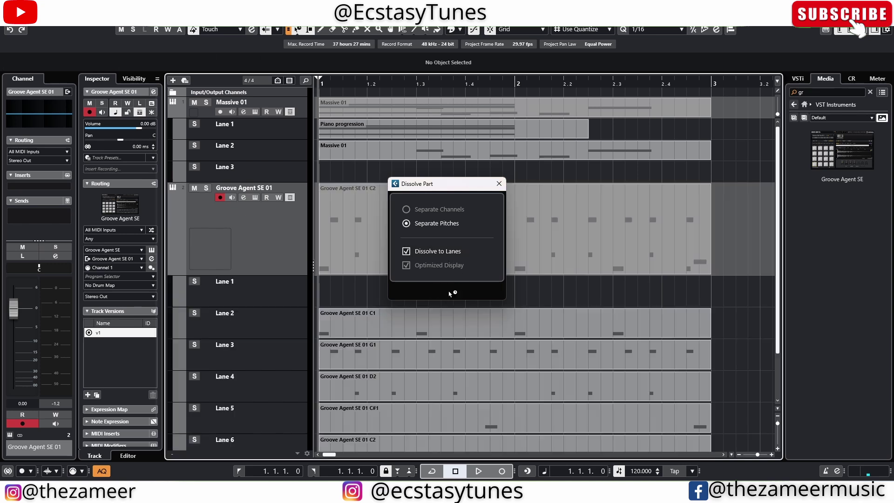
Select all the dissolved parts on Lanes 2 to 6 of the Groove Agent SE 01 track and clear the selection
scroll(399, 284, down, 3)
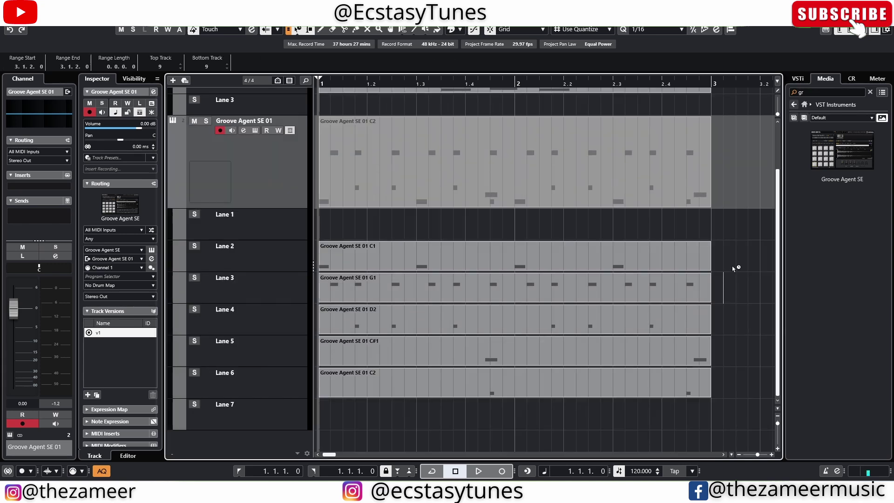
drag(733, 268, 315, 372)
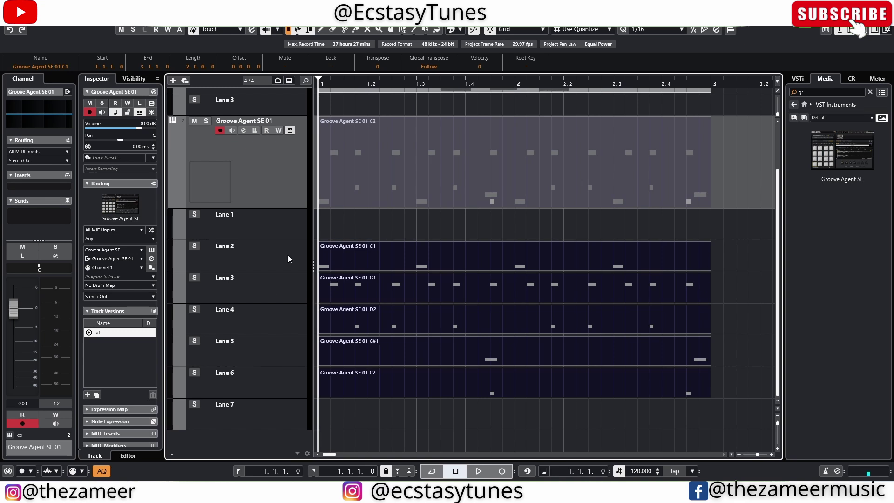
click(738, 270)
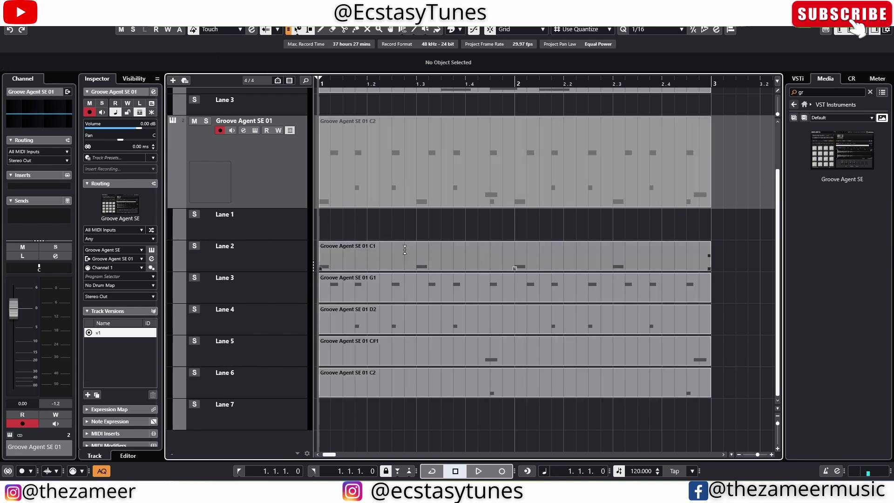
Open the C1 part on Lane 2 in the Key Editor and show it in a separate window
double_click(378, 261)
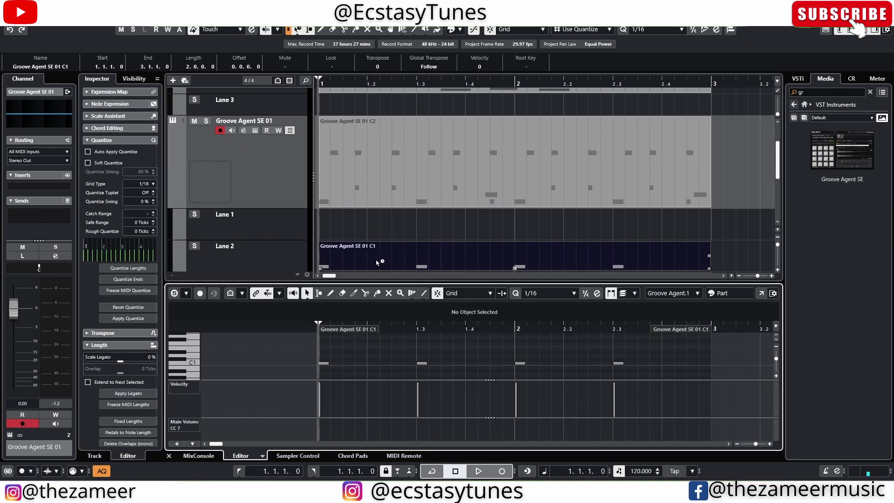
click(761, 294)
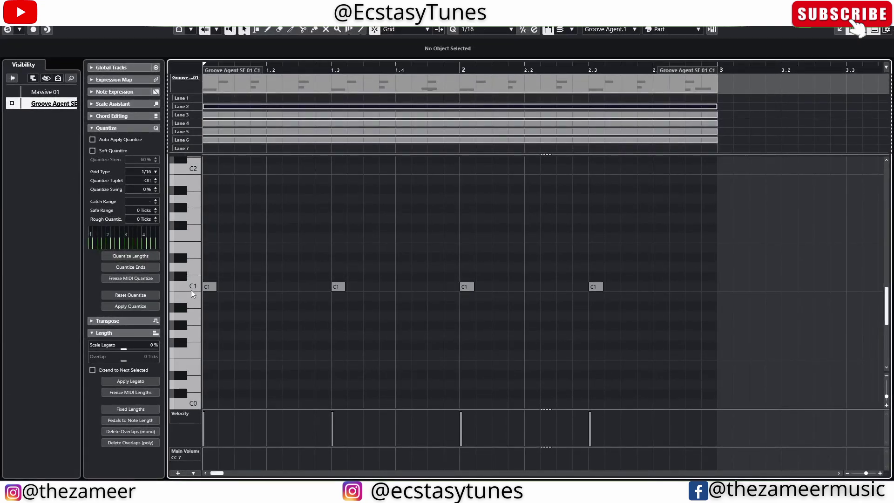
scroll(405, 226, up, 3)
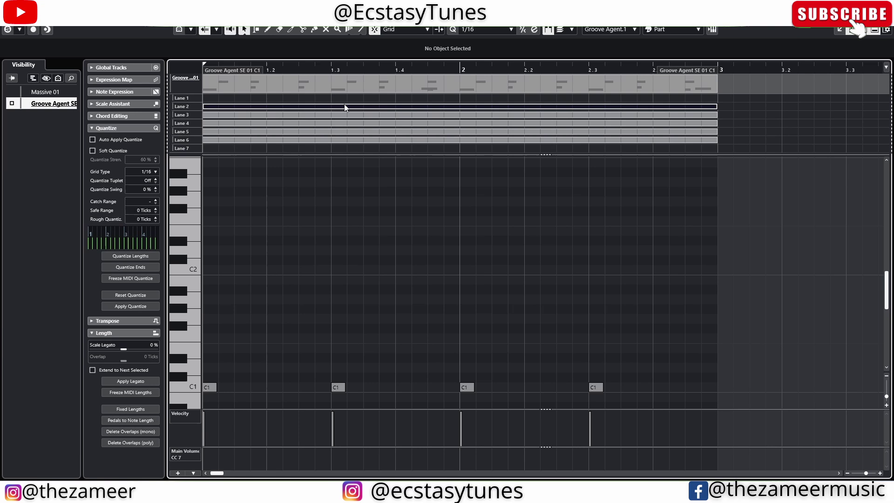
Make the G1 part on Lane 3 active in the Key Editor and select all its G1 notes
click(321, 116)
drag(224, 285, 754, 326)
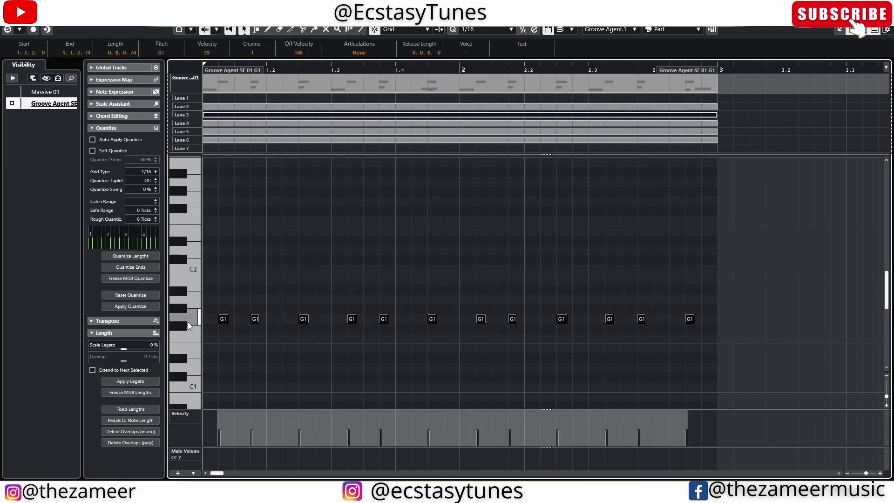
click(724, 122)
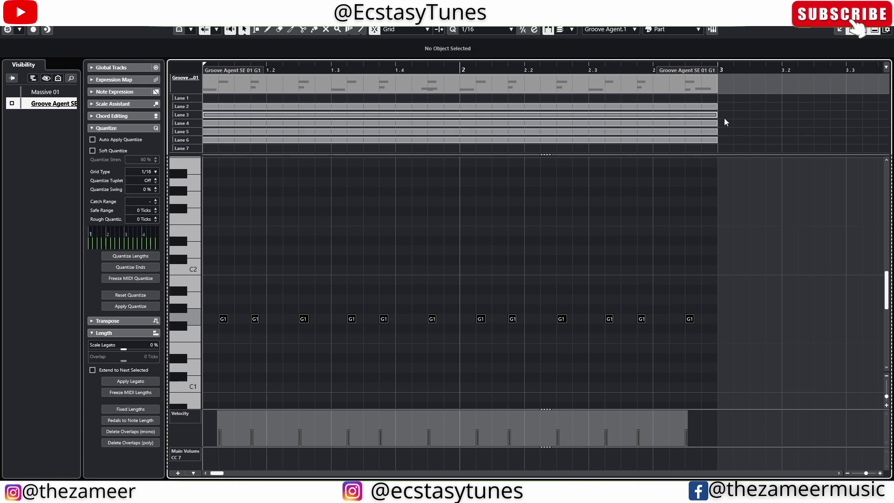
Show the notes of all the lane parts together with the Lane 2 part active, and open the D2 part from Lane 4
click(668, 106)
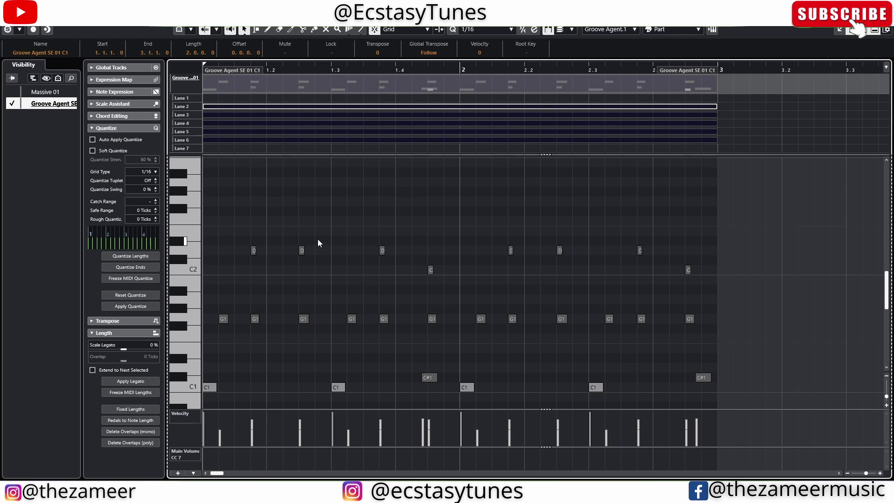
scroll(317, 242, down, 3)
drag(775, 190, 118, 358)
click(362, 159)
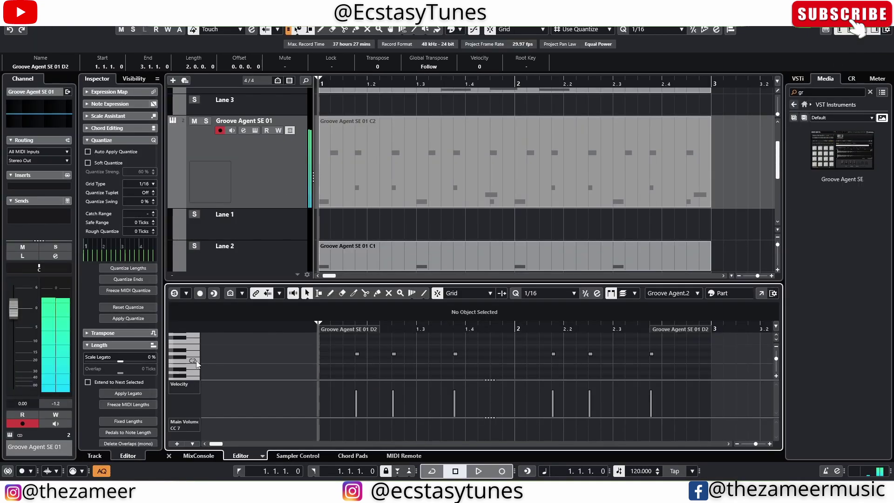
Close the lower editor zone and trim the D2 part on Lane 4 to start at bar 2 with a length of one bar
click(742, 249)
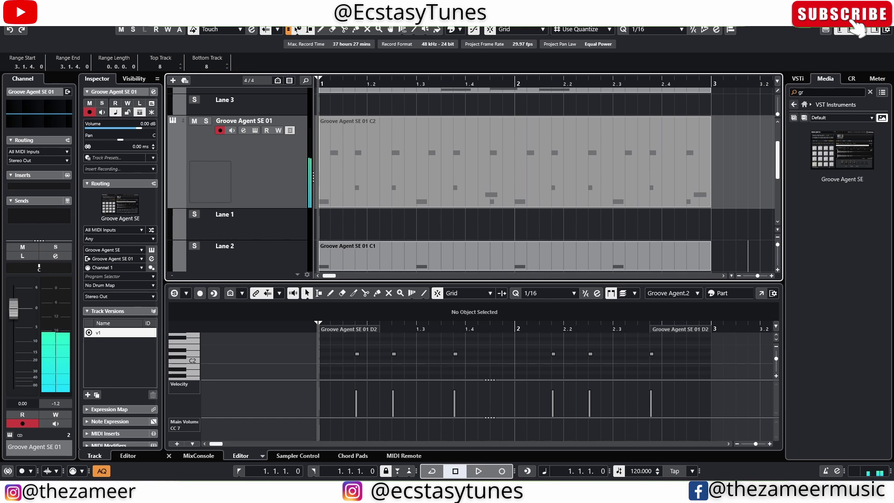
click(851, 30)
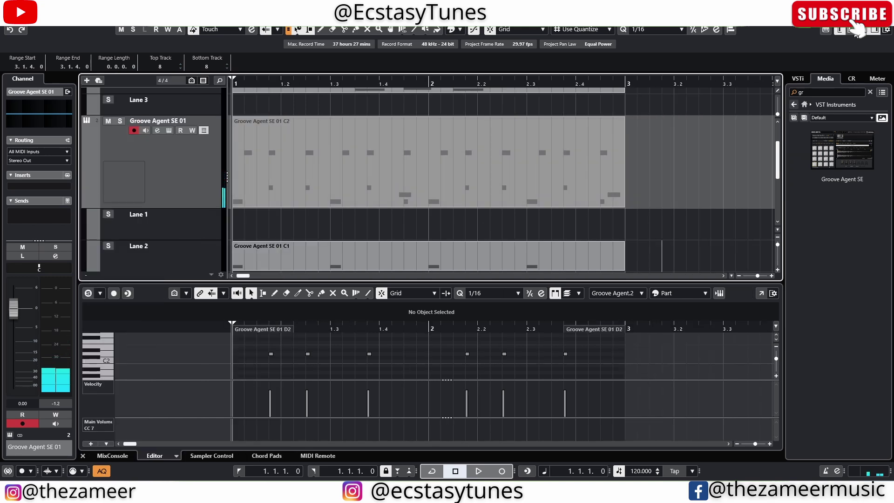
click(850, 31)
click(862, 30)
drag(321, 332, 515, 332)
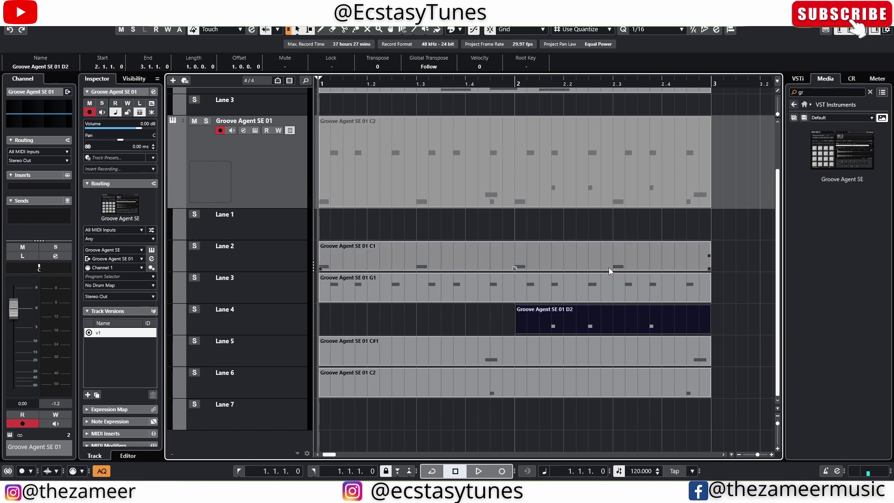
Play back the project with the shortened D2 part, and mute the Massive 01 track
key(space)
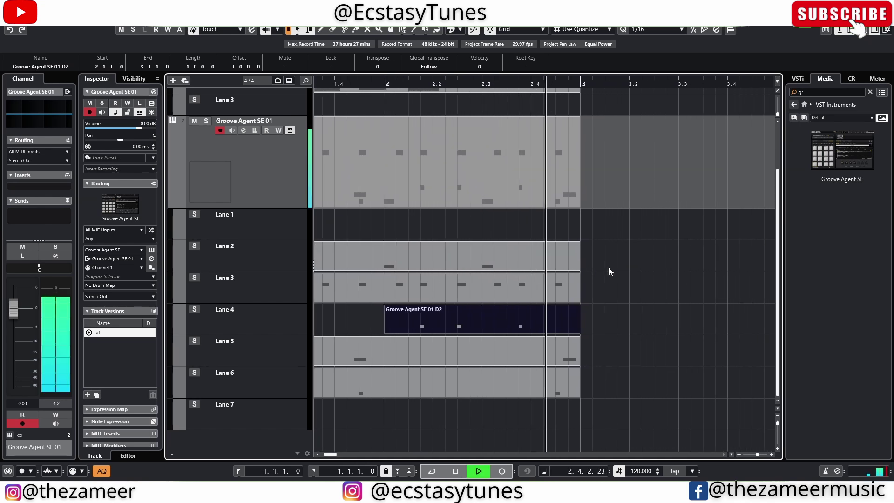
key(space)
scroll(608, 267, up, 3)
click(195, 102)
scroll(593, 177, down, 3)
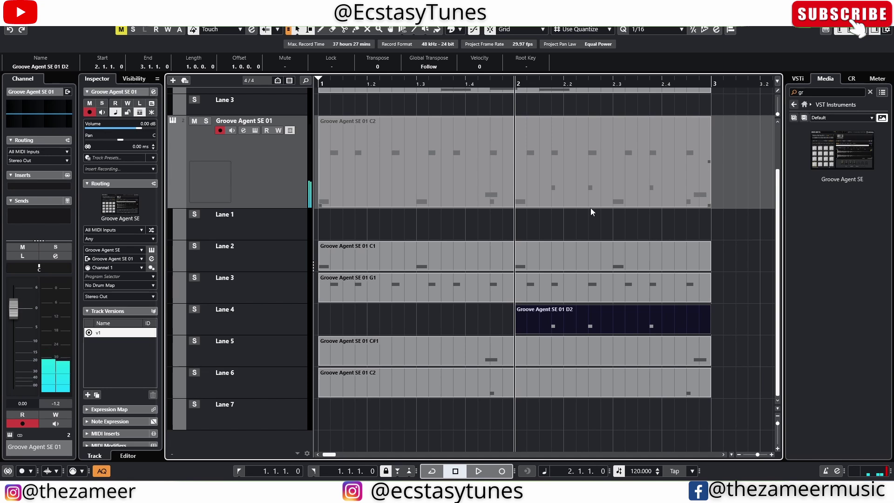
Select the G1 part on Lane 3 and play the groove from the project start
click(454, 281)
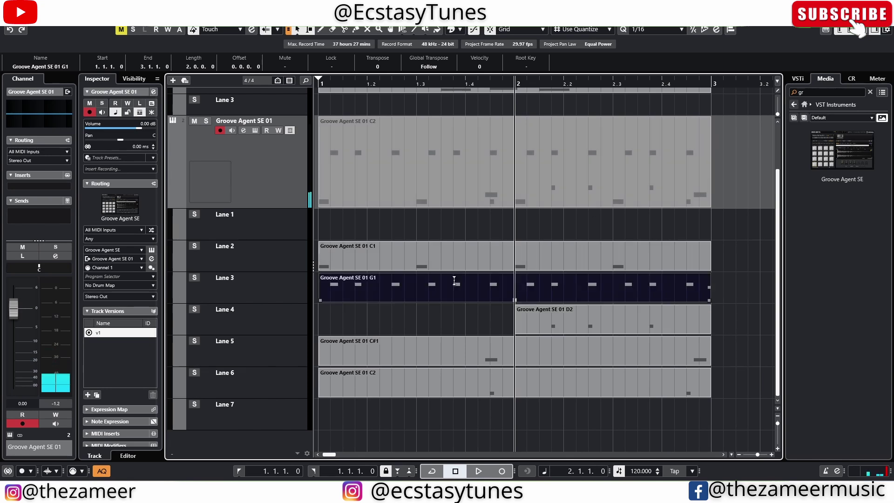
key(Home)
key(space)
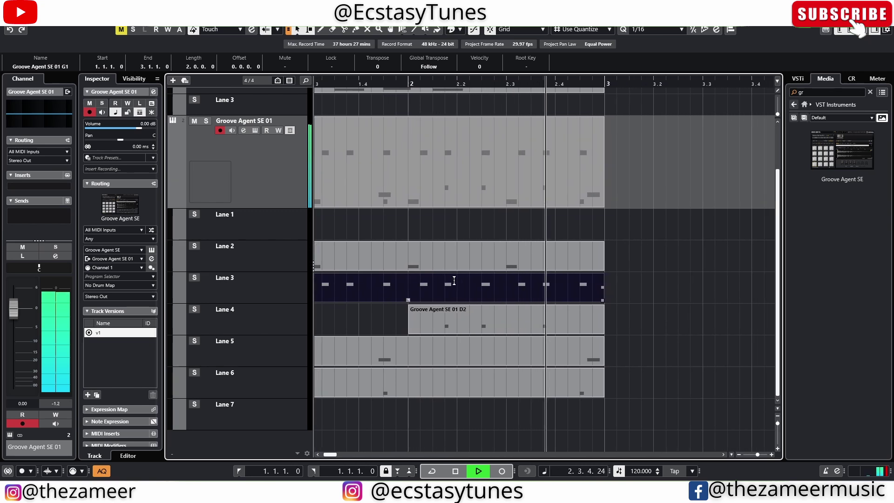
key(space)
Select the D2 part on Lane 4 and the group of parts on Lanes 2 to 6, clearing the selection each time
click(560, 324)
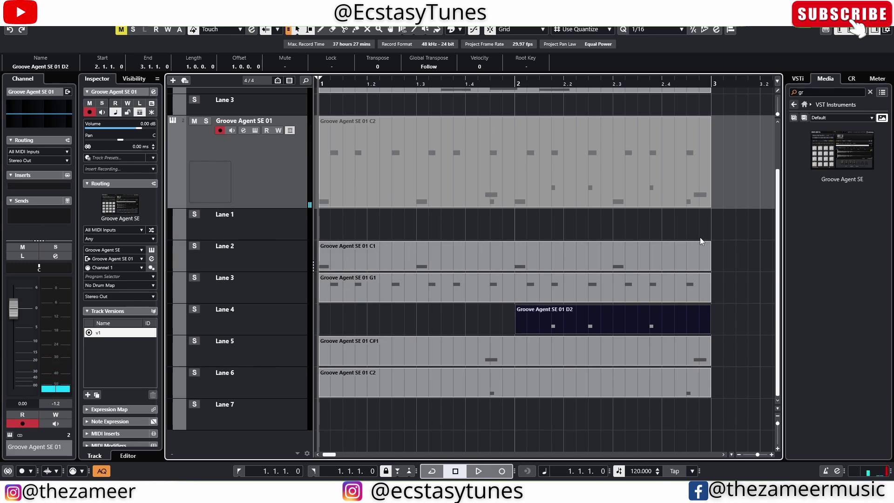
drag(729, 258, 329, 404)
click(337, 227)
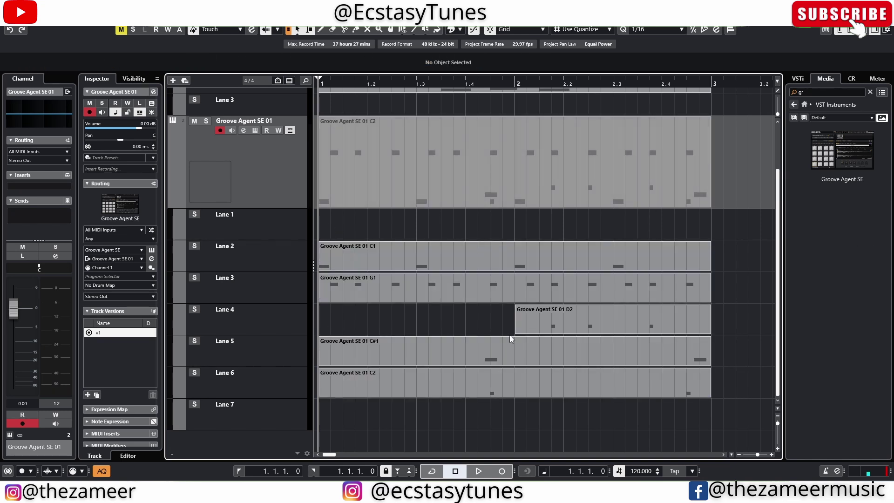
drag(518, 328, 515, 291)
drag(725, 265, 378, 391)
click(373, 230)
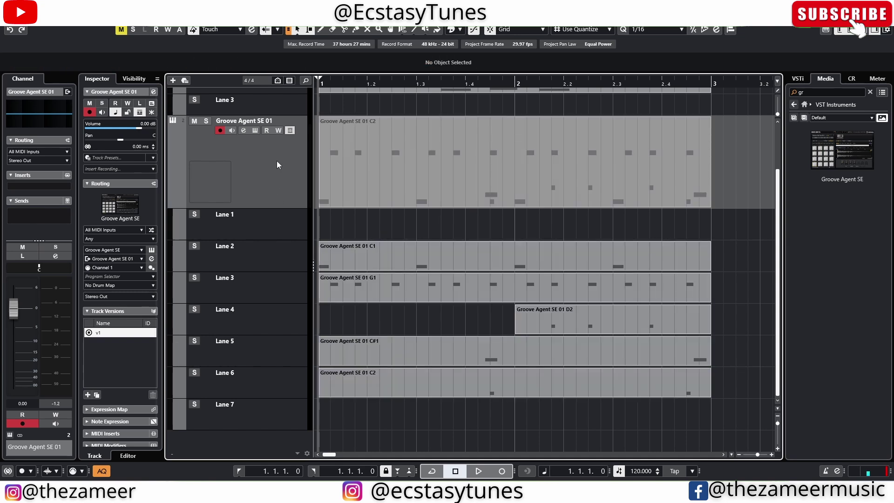
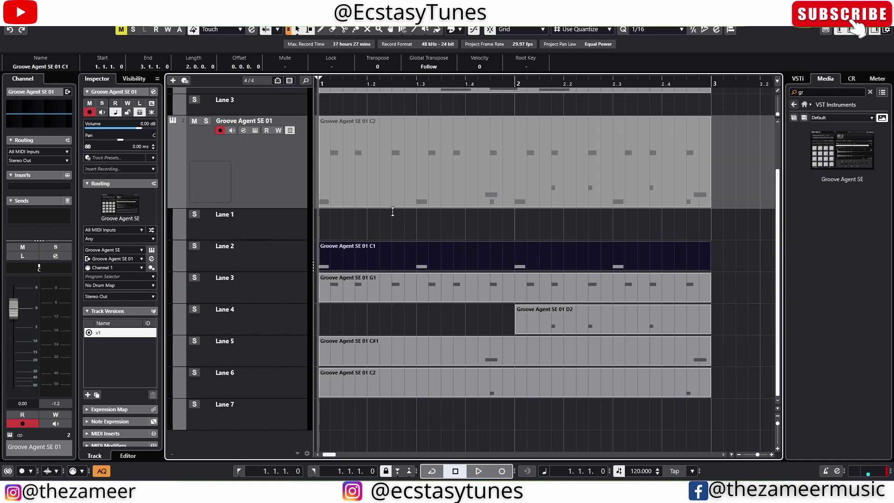
Colour the C1 part on Lane 2 red with the Color tool
click(460, 30)
click(438, 30)
ctrl+click(359, 263)
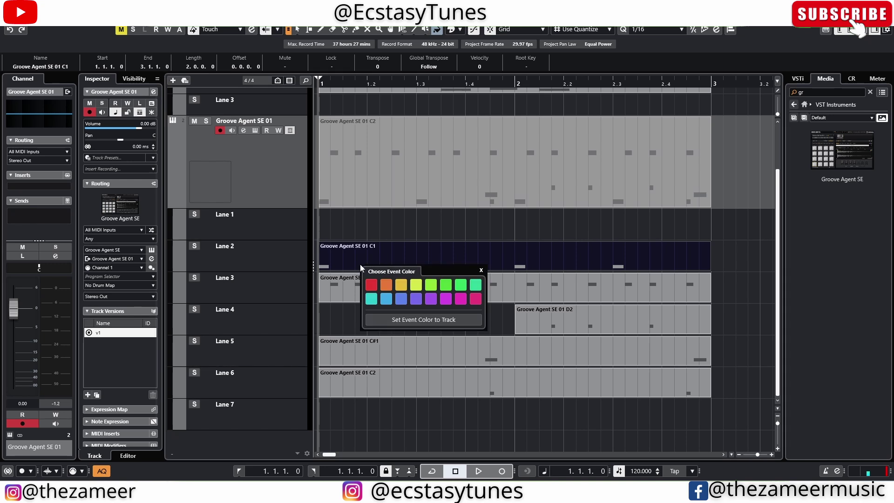
click(375, 287)
Colour the G1 part on Lane 3 light blue and the D2 part on Lane 4 purple
click(584, 295)
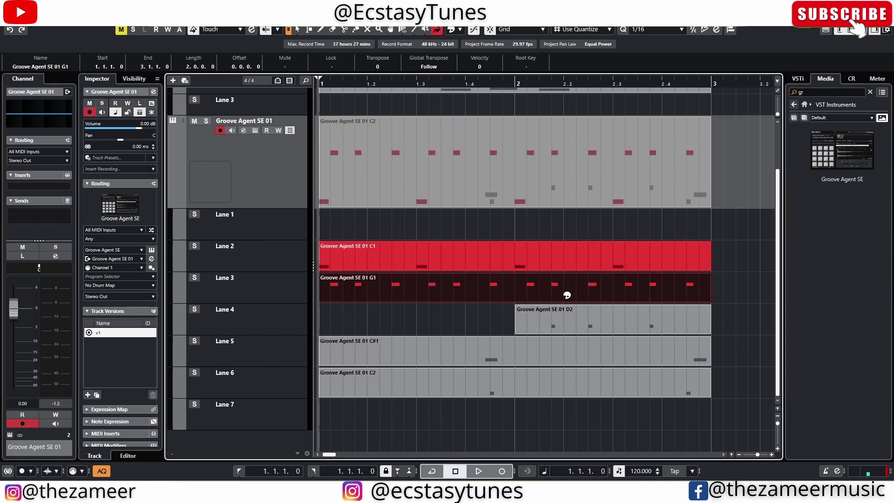
ctrl+click(566, 295)
click(594, 334)
click(551, 331)
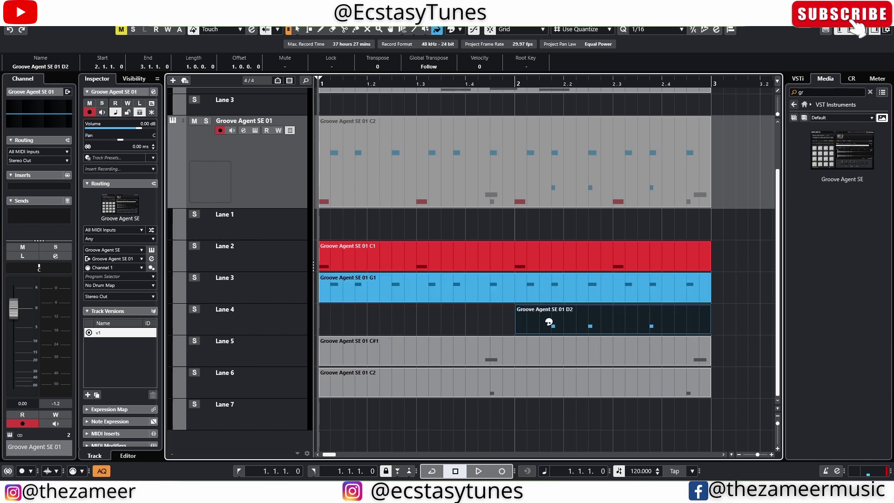
ctrl+click(550, 328)
click(634, 359)
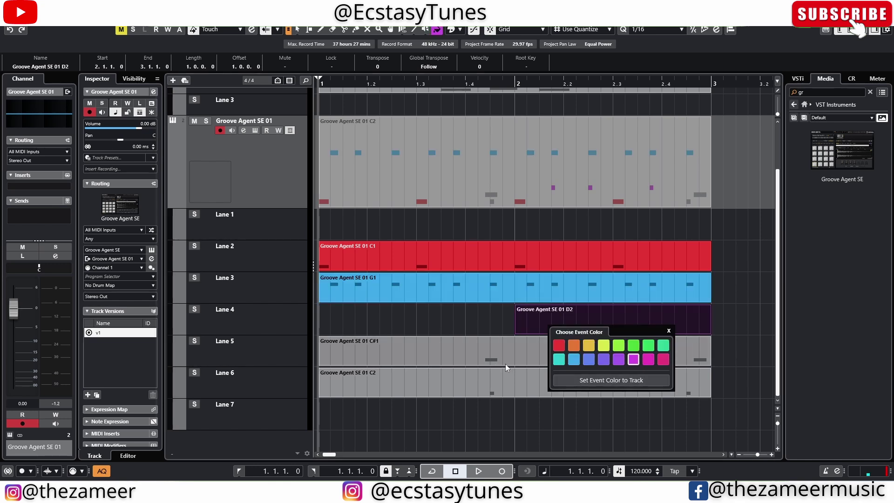
Colour the C#1 part on Lane 5 green and the C2 part on Lane 6 pink
click(516, 359)
ctrl+click(522, 362)
click(619, 380)
click(429, 390)
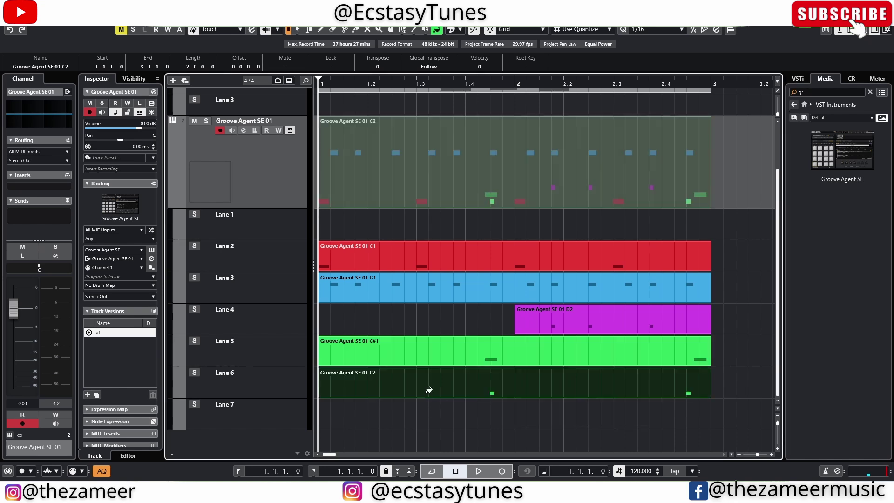
ctrl+click(470, 395)
click(574, 426)
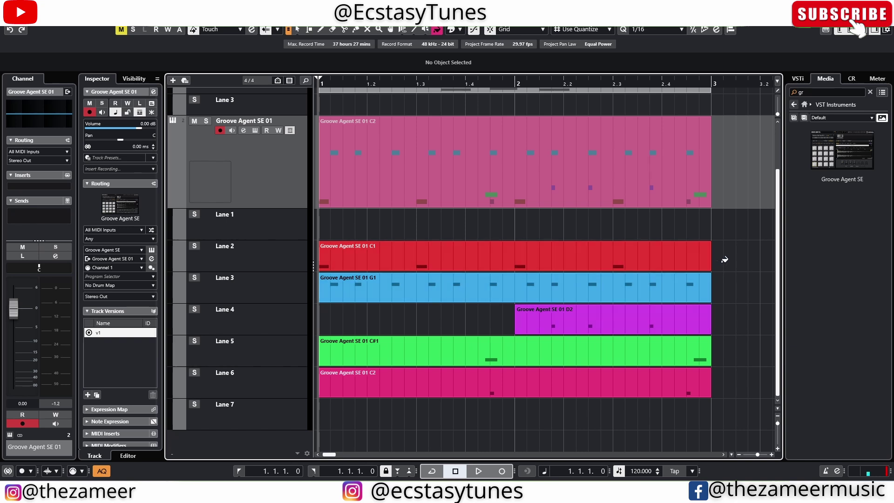
Return to the selection tool and open the C1 part on Lane 2 in a separate Key Editor window
key(1)
double_click(426, 264)
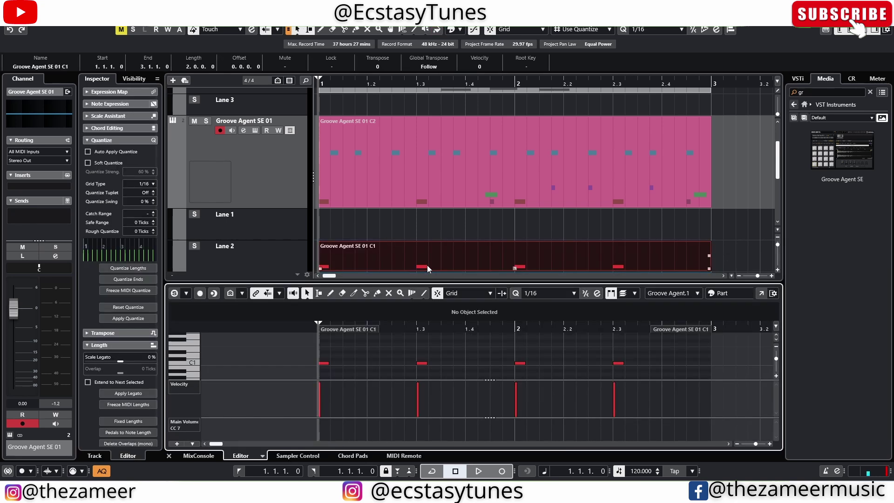
click(762, 293)
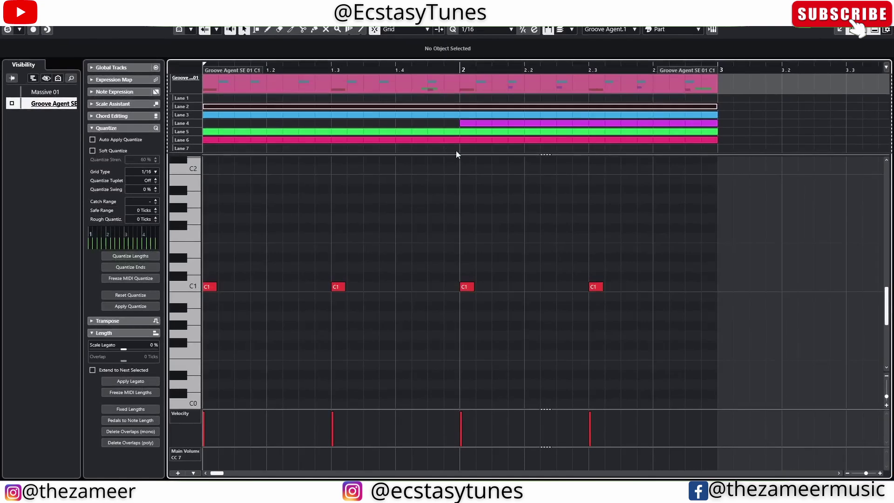
Switch the active part between the G1, D2 and C1 parts, selecting all the G1 notes and the first C1 note
click(500, 116)
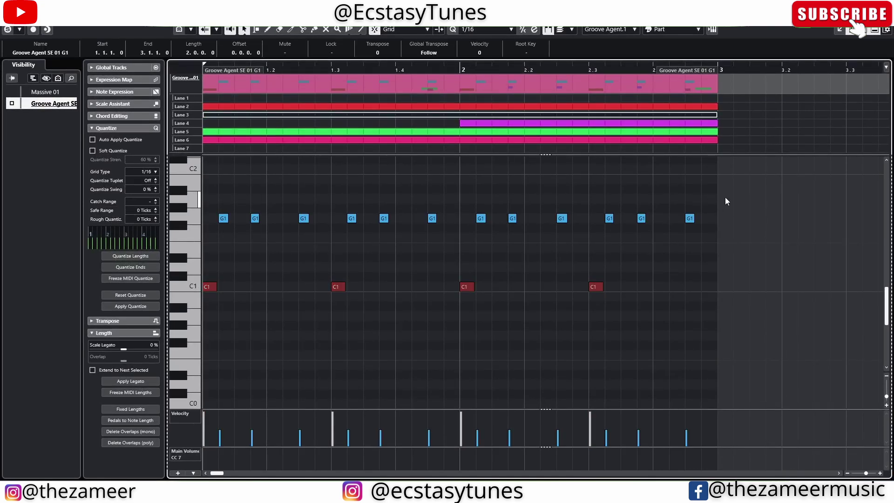
click(185, 217)
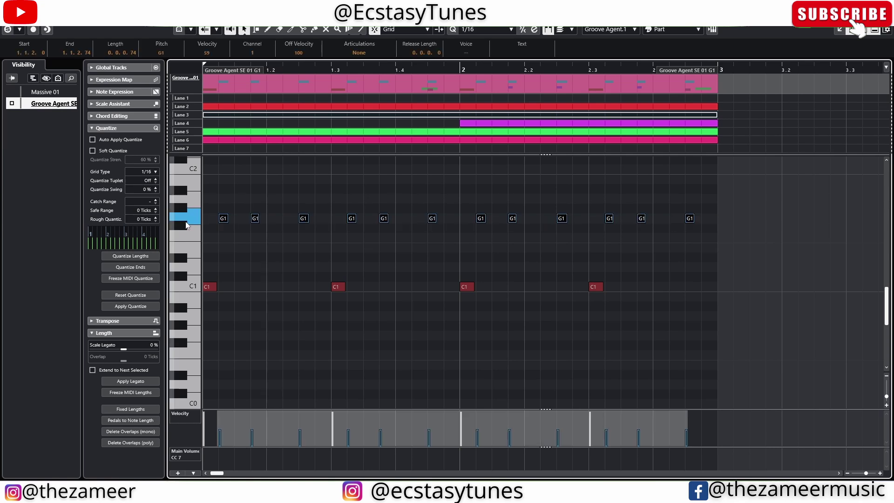
click(471, 124)
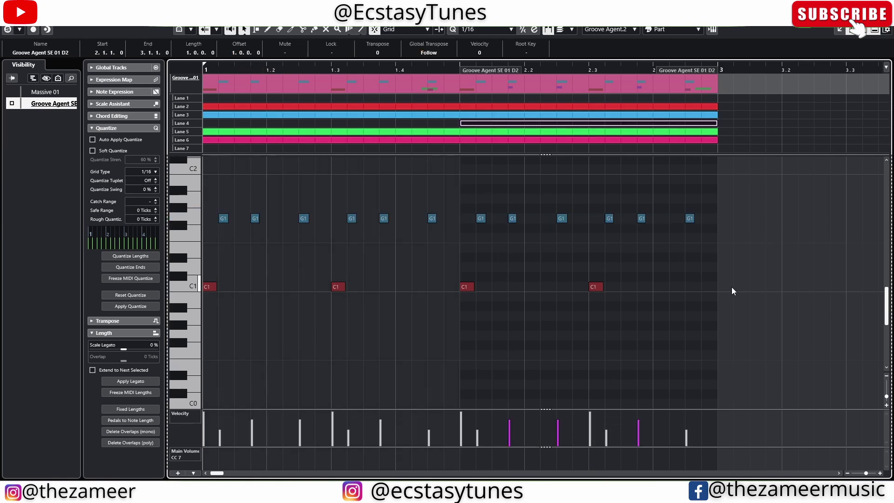
click(183, 287)
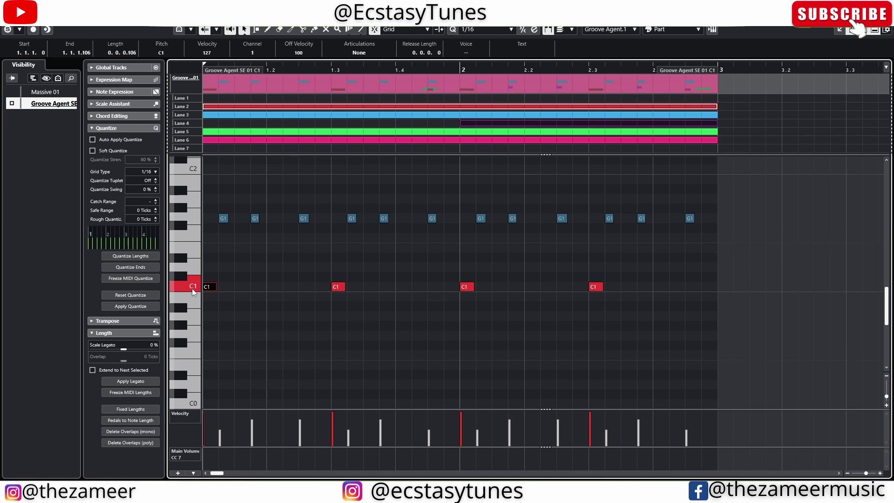
Activate the D2 part on Lane 4 and select its notes in bar 2, clearing the selection at the end
click(485, 124)
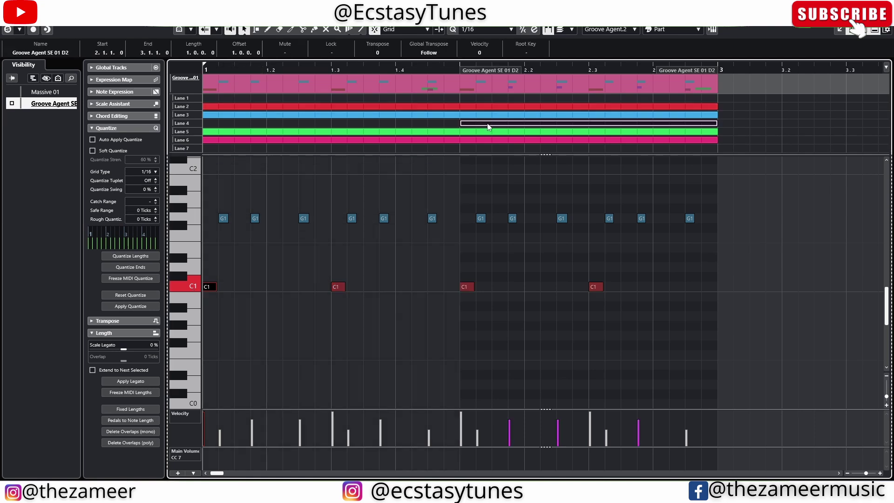
scroll(568, 269, down, 3)
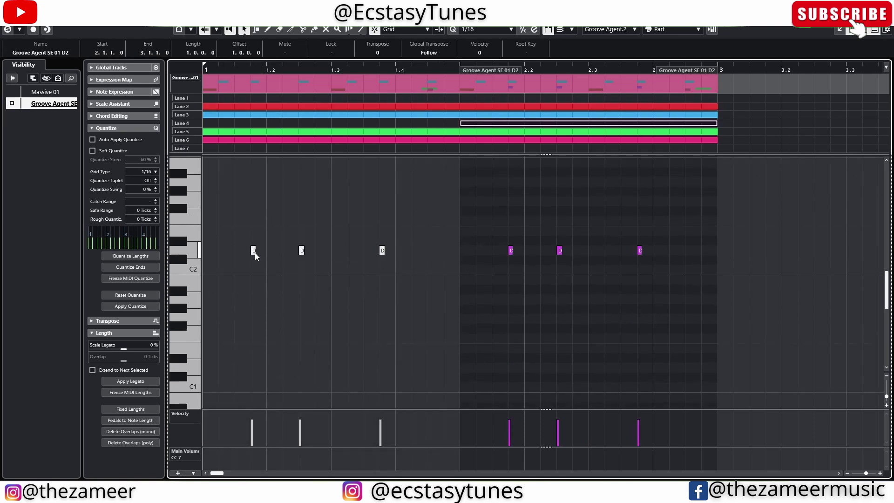
drag(706, 236, 451, 275)
click(580, 225)
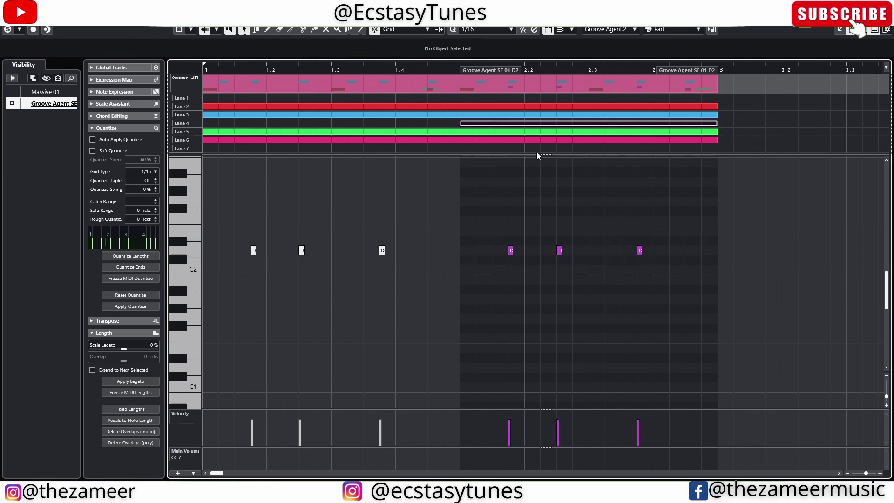
Select the parts on Lanes 2 to 6 in the Key Editor's track display and view their notes together
click(732, 115)
drag(730, 107, 199, 148)
scroll(731, 245, down, 3)
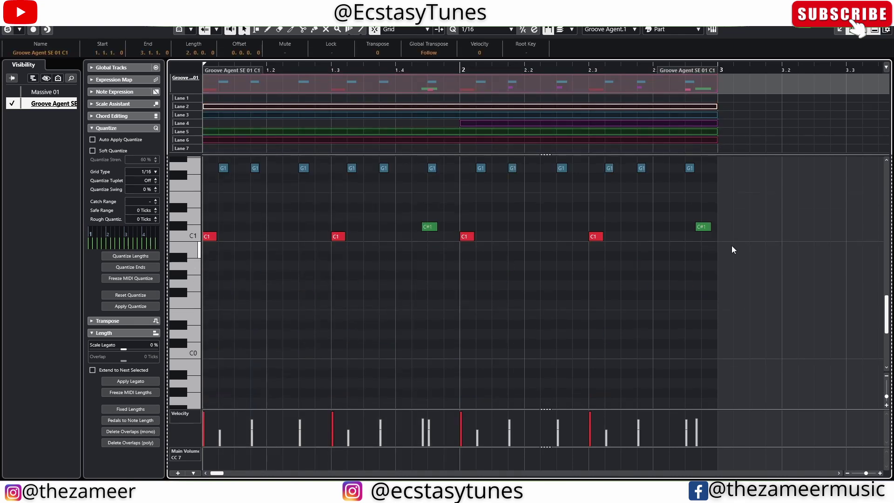
scroll(731, 245, up, 2)
Select the whole row of G1 notes and the notes of all lanes, clearing each selection
click(731, 245)
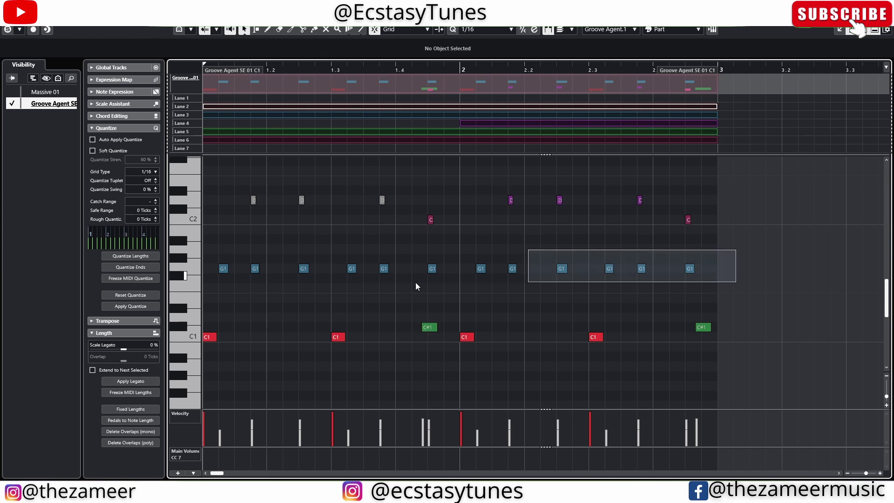
click(190, 269)
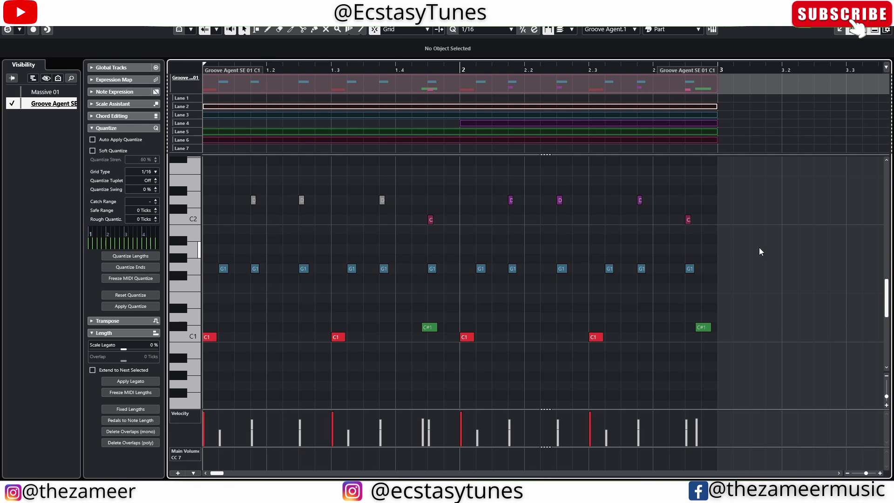
drag(758, 247, 210, 285)
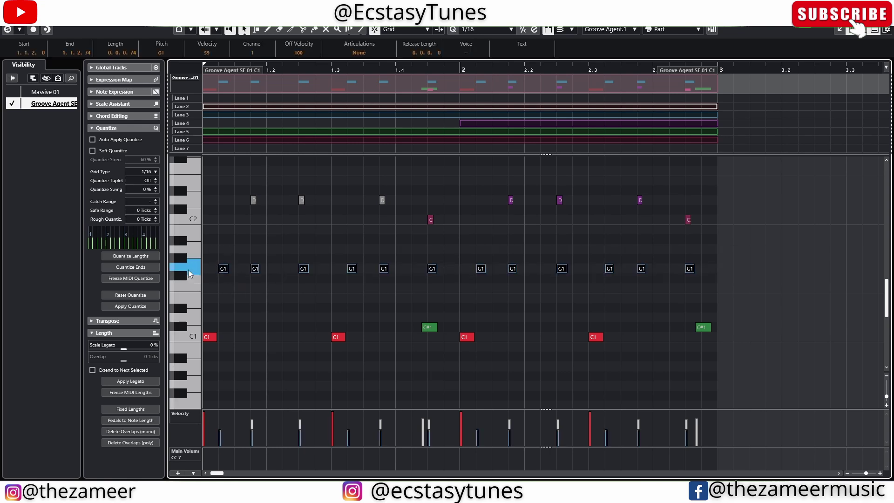
click(232, 298)
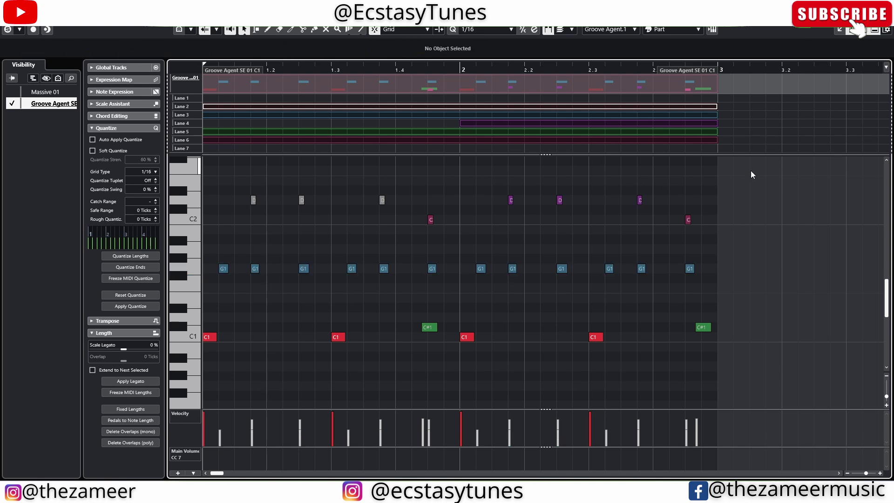
drag(751, 171, 186, 392)
click(702, 175)
Try the Channel and Velocity event colour schemes, and set the event colours back to Part
click(695, 29)
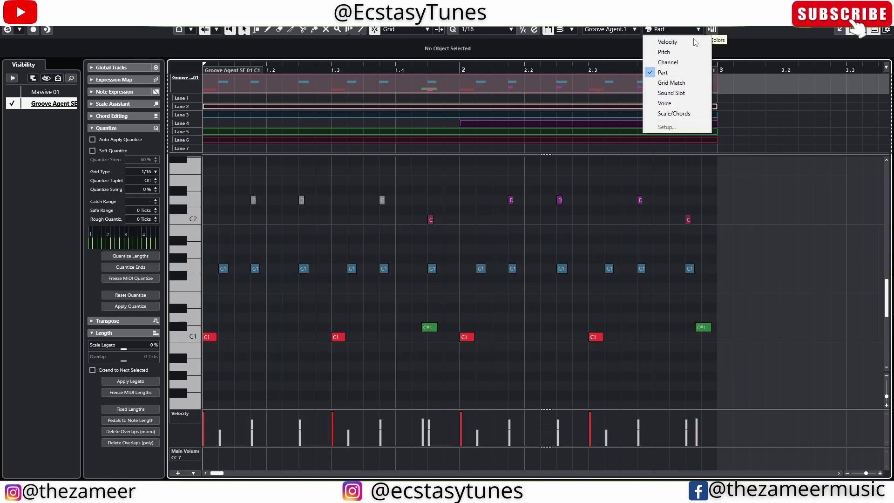
click(668, 62)
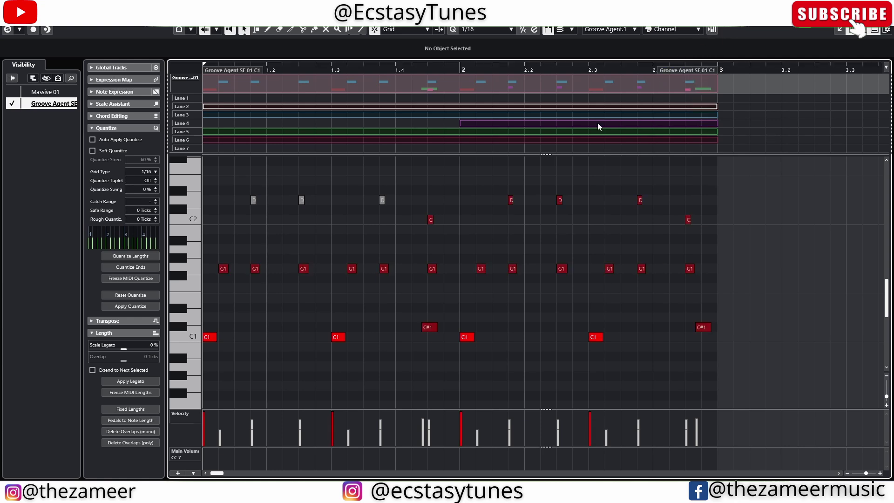
click(685, 29)
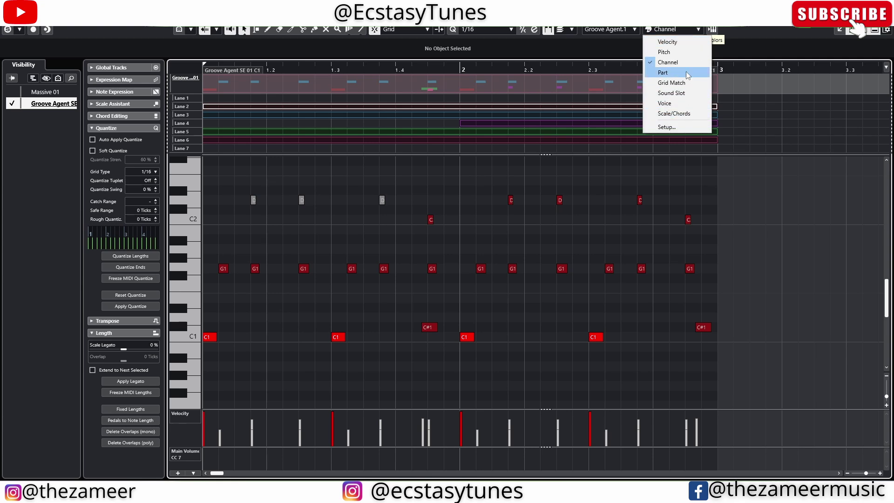
click(670, 42)
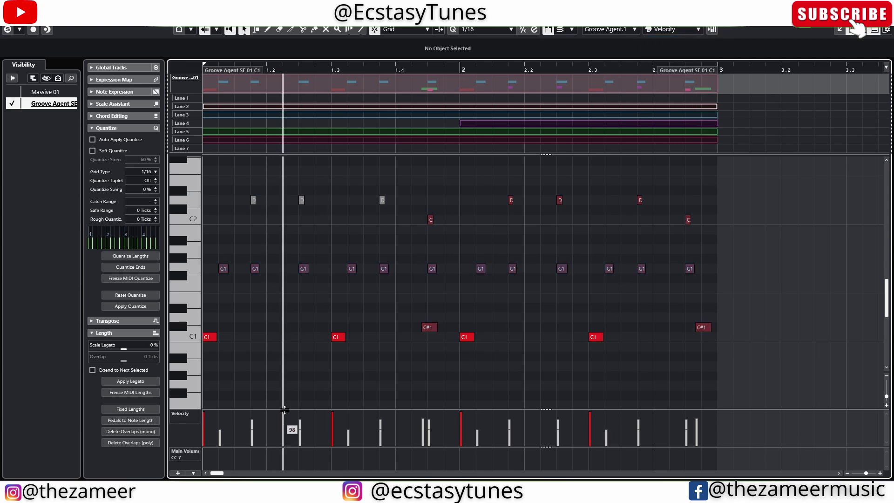
click(675, 29)
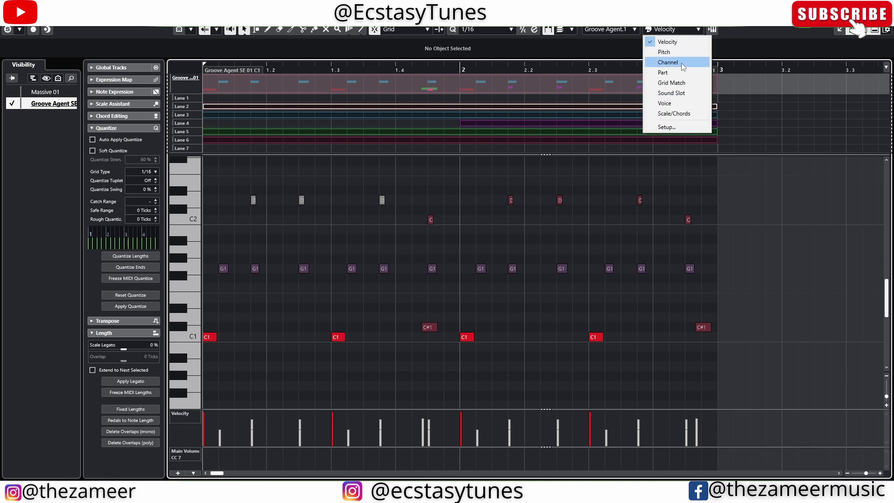
click(683, 71)
Select all notes of the combined drum parts and go back to the project window
drag(782, 160, 201, 391)
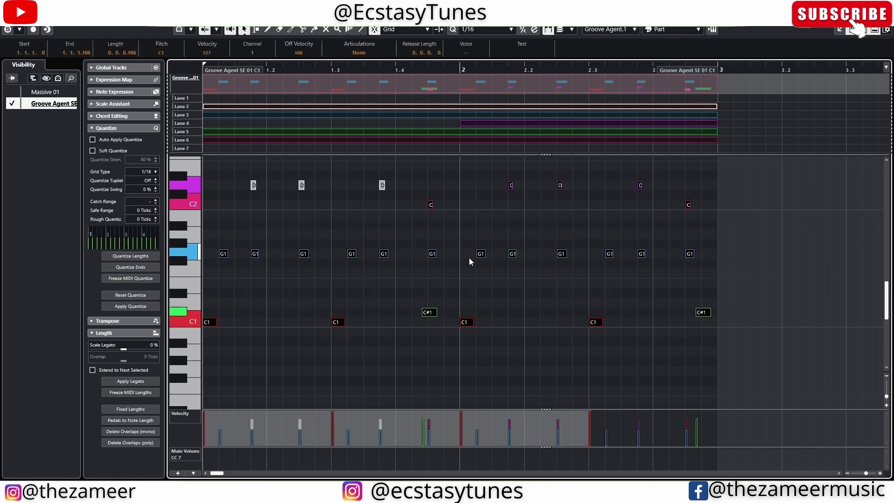
key(Return)
key(Return)
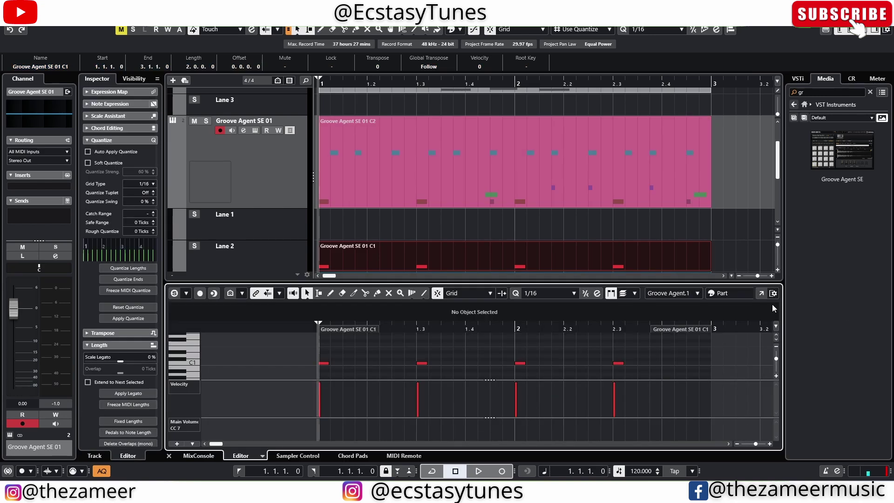
Open the C1 part in the separate Key Editor window and activate the Massive 01 track to view its Piano progression notes
click(762, 293)
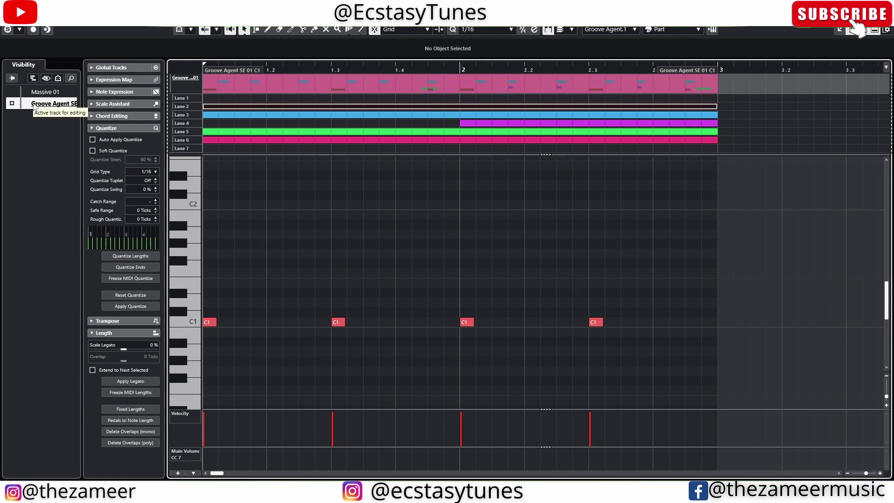
click(13, 92)
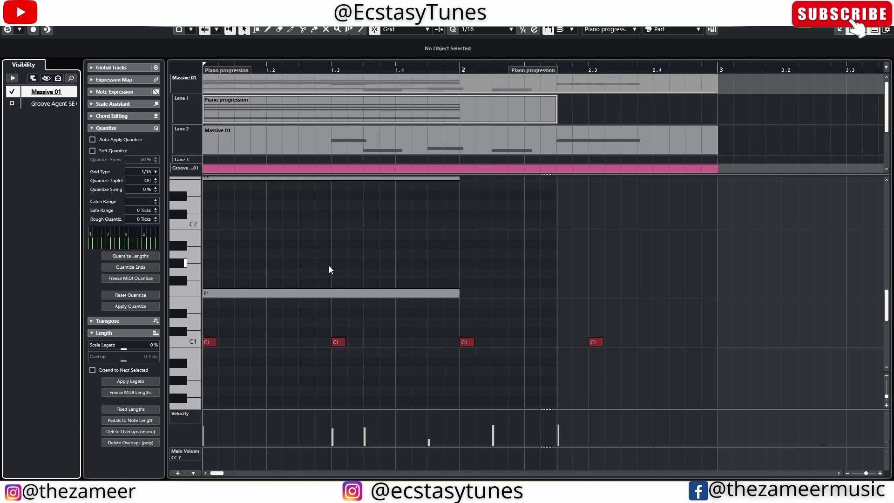
scroll(329, 265, up, 5)
scroll(328, 266, down, 2)
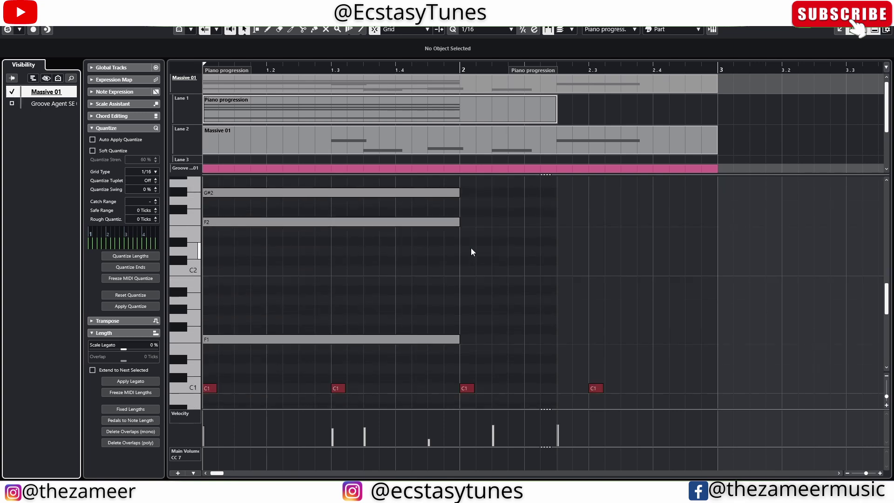
scroll(470, 248, up, 5)
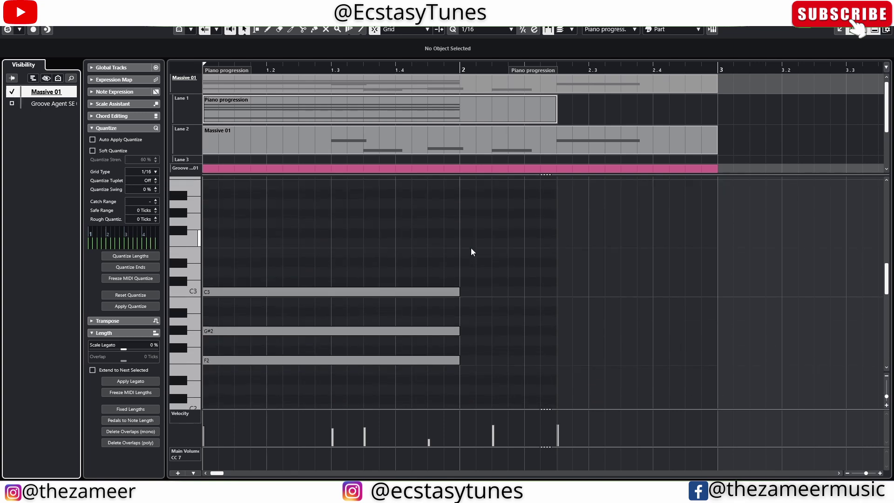
Deactivate Massive 01 in the Key Editor, view the Groove Agent SE 01 C1 notes, and return to the project window
click(14, 97)
scroll(373, 244, down, 15)
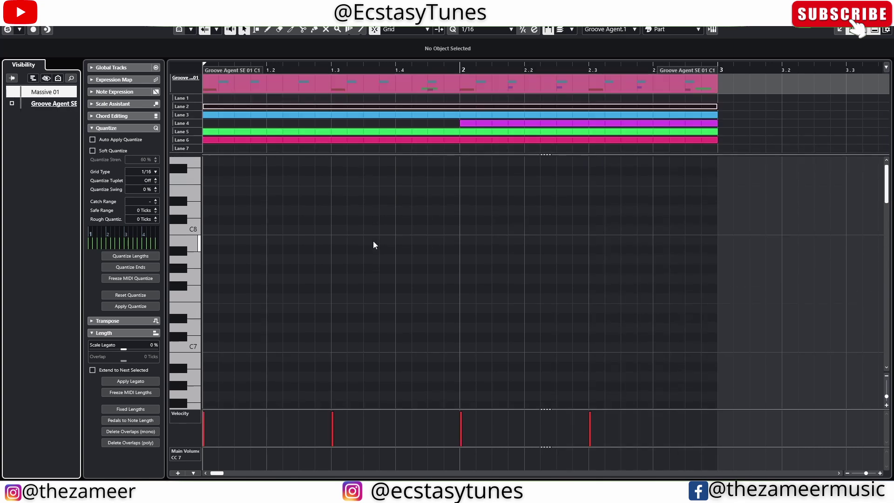
scroll(373, 241, up, 5)
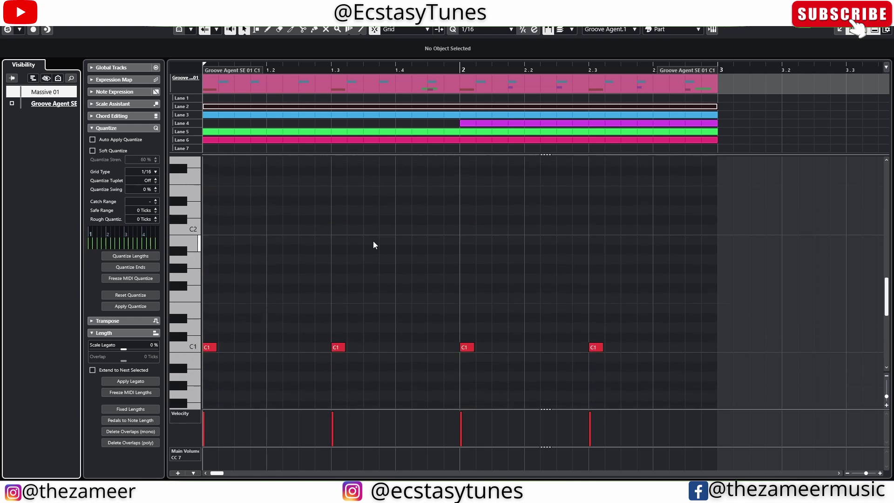
scroll(373, 241, down, 3)
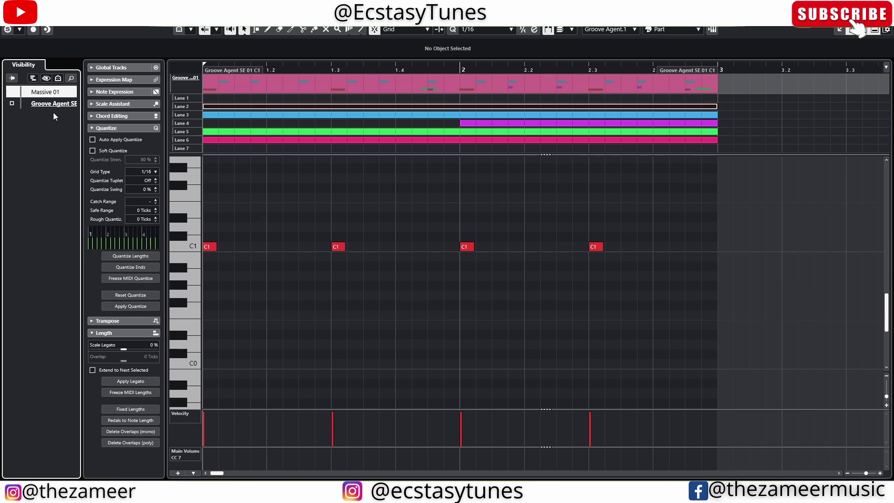
click(71, 79)
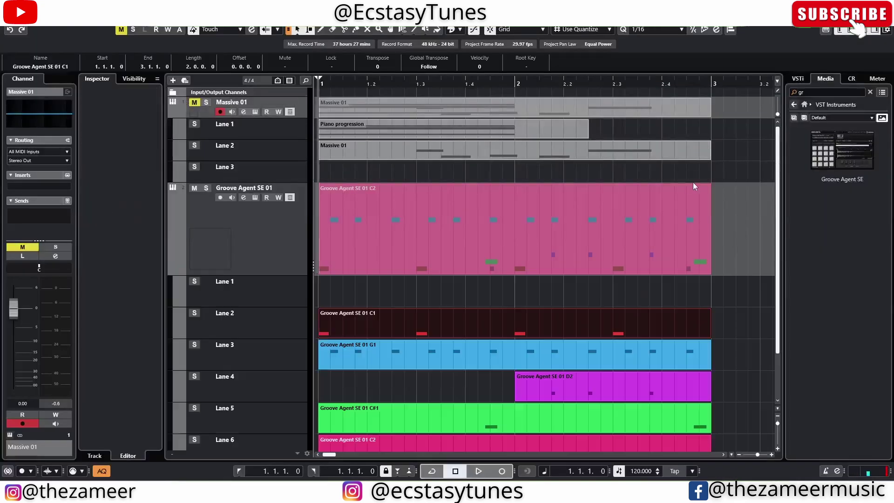
Hide the lanes of Groove Agent SE 01 and create a sampler track from the 03 BBL HIHAT file in the File Browser
click(252, 214)
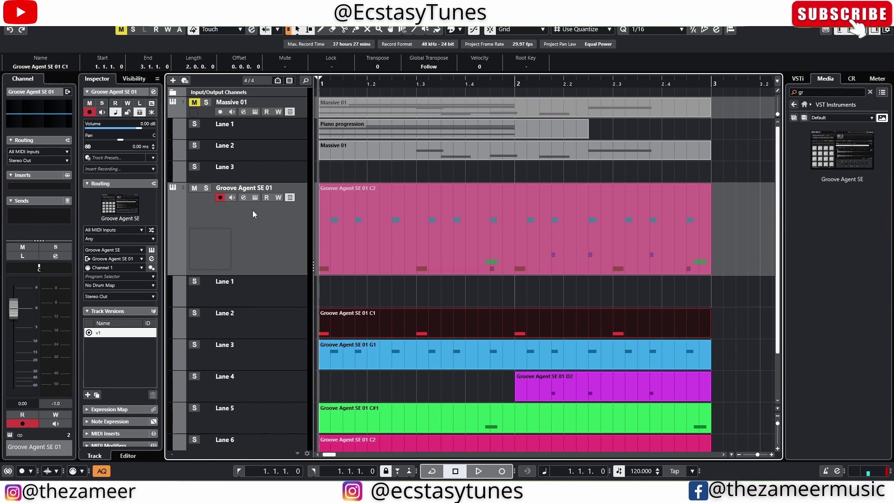
click(290, 198)
click(805, 104)
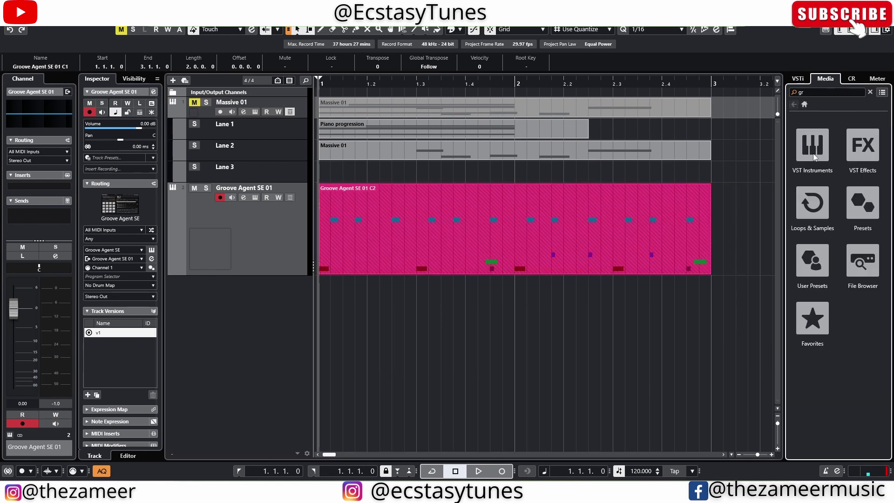
click(867, 266)
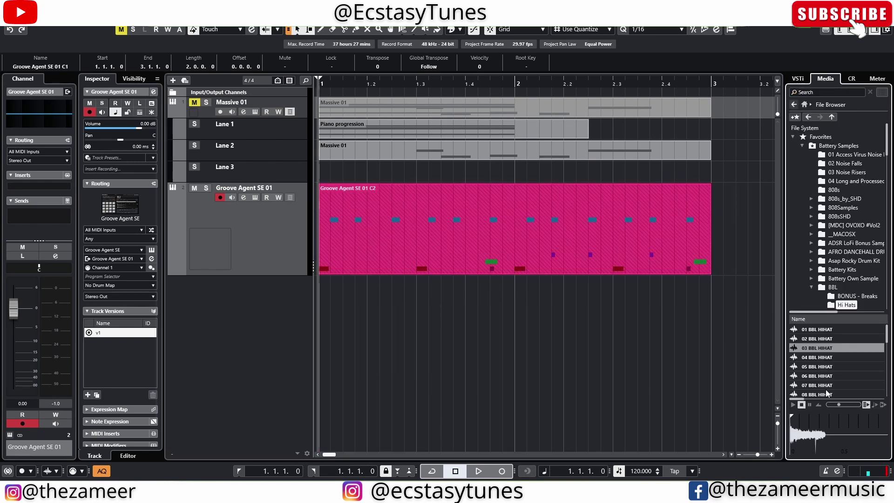
right_click(827, 349)
click(832, 356)
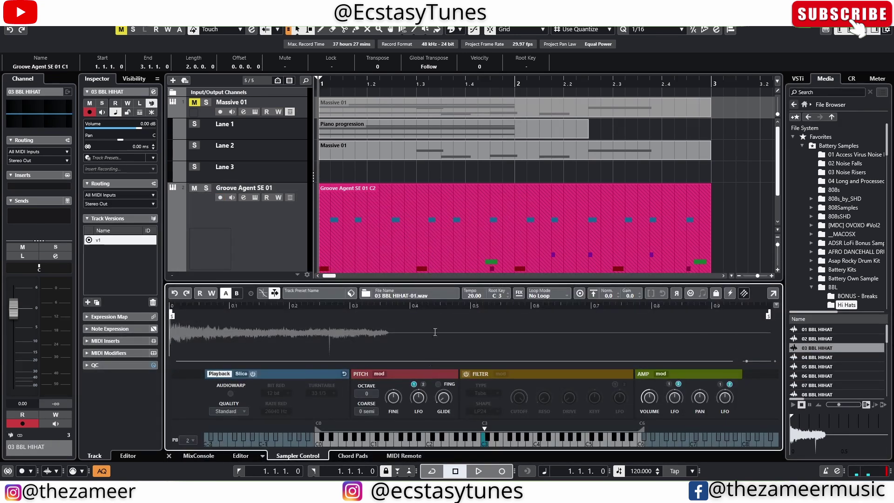
Draw a MIDI part on the 03 BBL HIHAT track from 1.1.1.0 to 1.2.4.0 and open it in the Key Editor
click(427, 262)
click(386, 195)
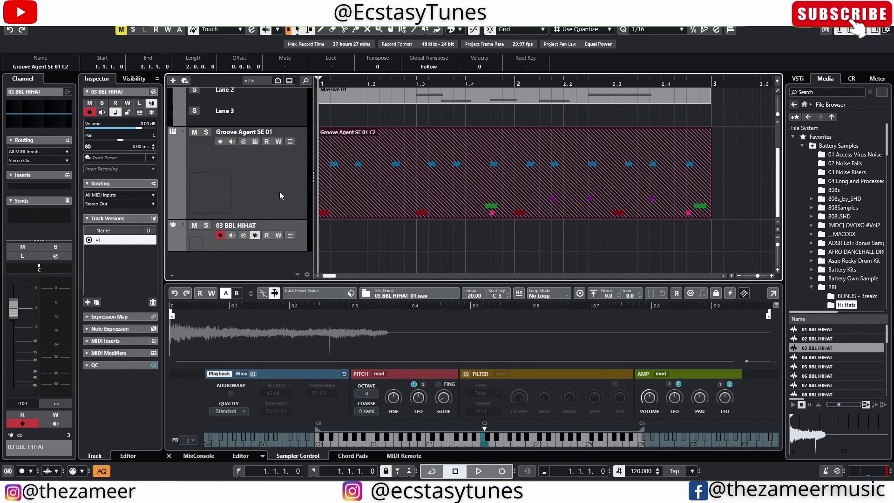
drag(331, 235, 394, 239)
double_click(369, 244)
Enter four notes in the 03 BBL HIHAT part: D3, C#3, C#3 and E3
alt+click(325, 367)
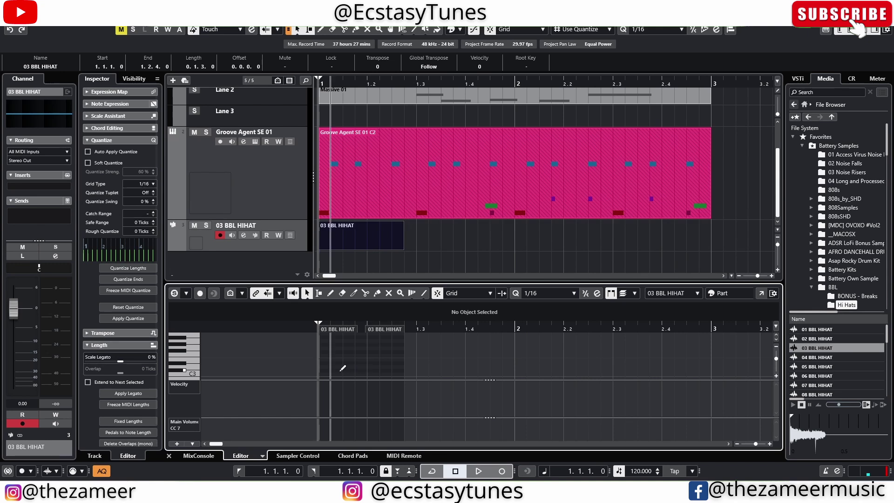
alt+click(339, 370)
click(373, 370)
click(385, 358)
click(490, 245)
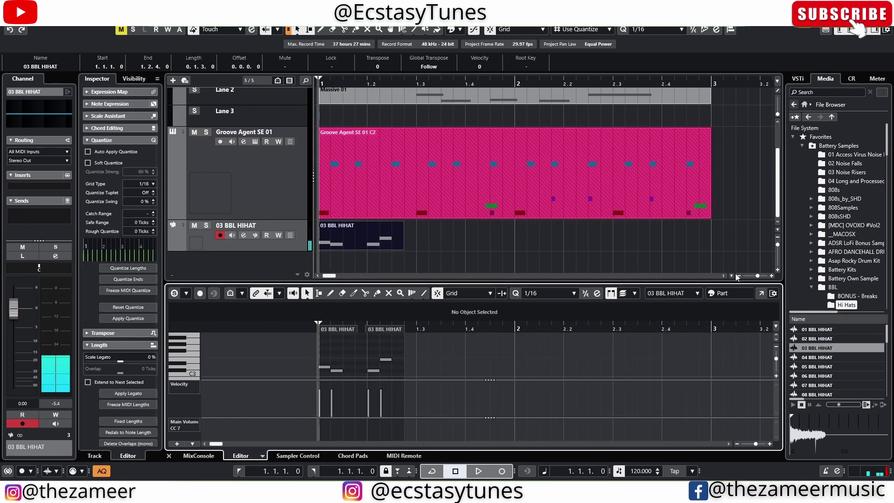
Open the hi-hat part in the separate Key Editor window, select its notes, and briefly show Groove Agent SE 01 with them
click(762, 293)
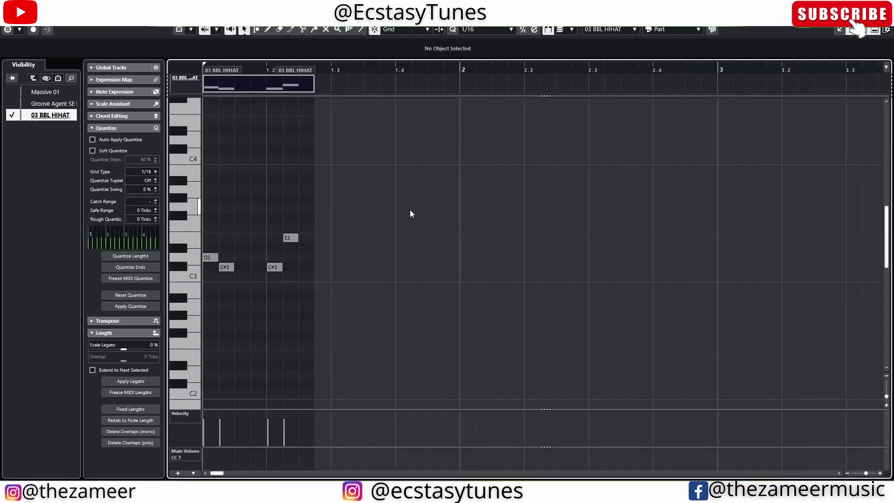
drag(411, 213, 203, 274)
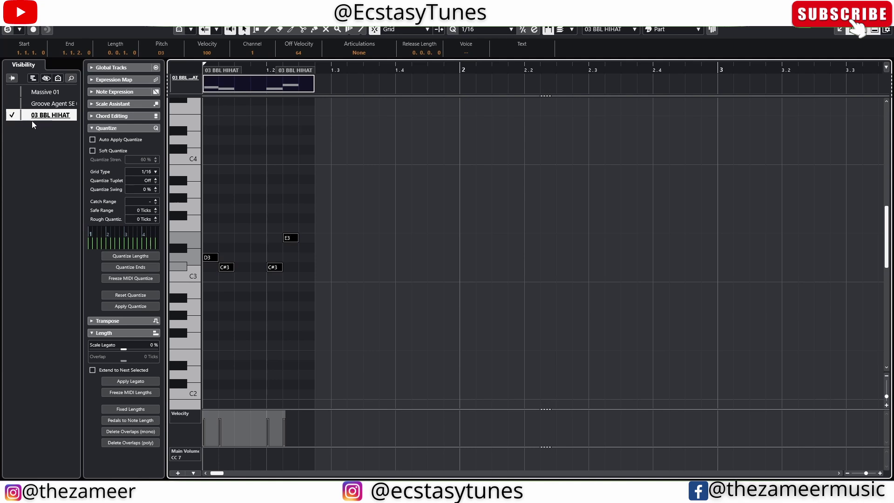
click(13, 104)
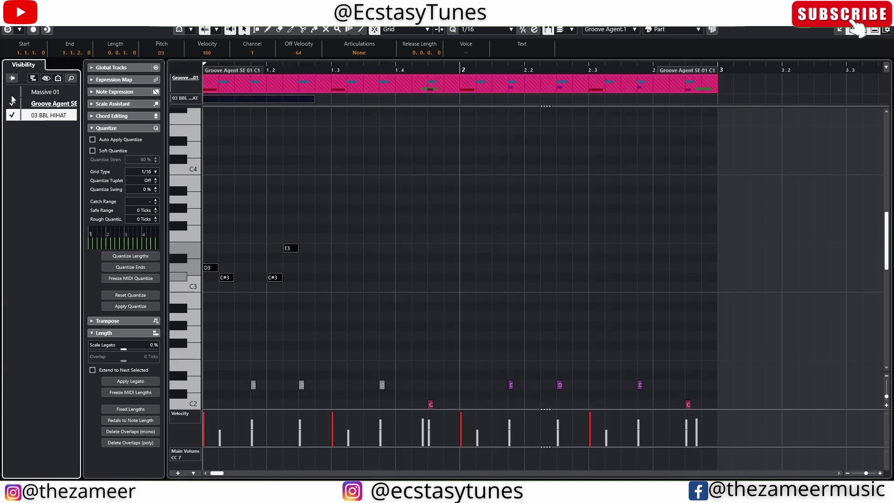
click(14, 102)
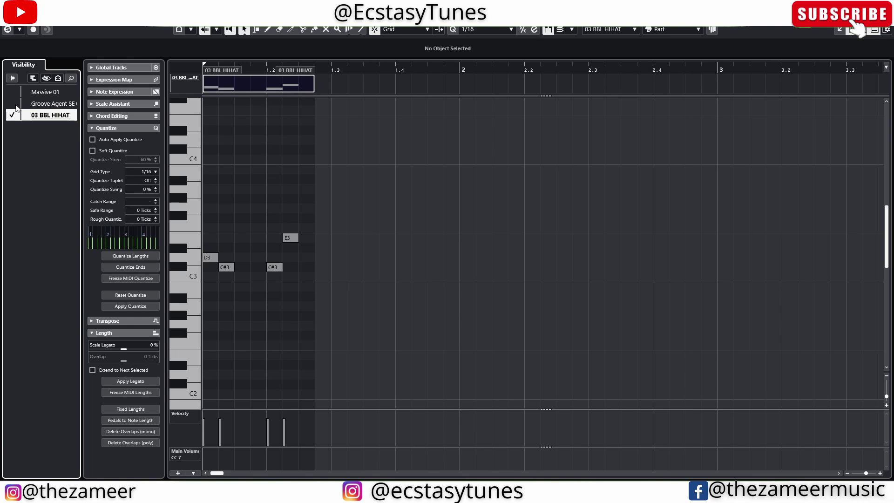
Toggle track visibility in the Key Editor, ending with Massive 01 and Groove Agent SE 01 shown and 03 BBL HIHAT hidden
click(13, 104)
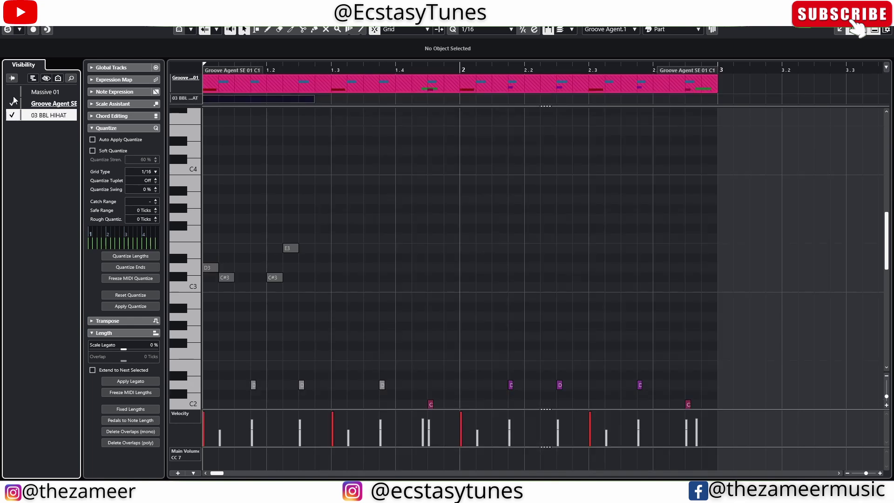
click(12, 92)
click(14, 105)
click(13, 115)
click(12, 103)
click(12, 92)
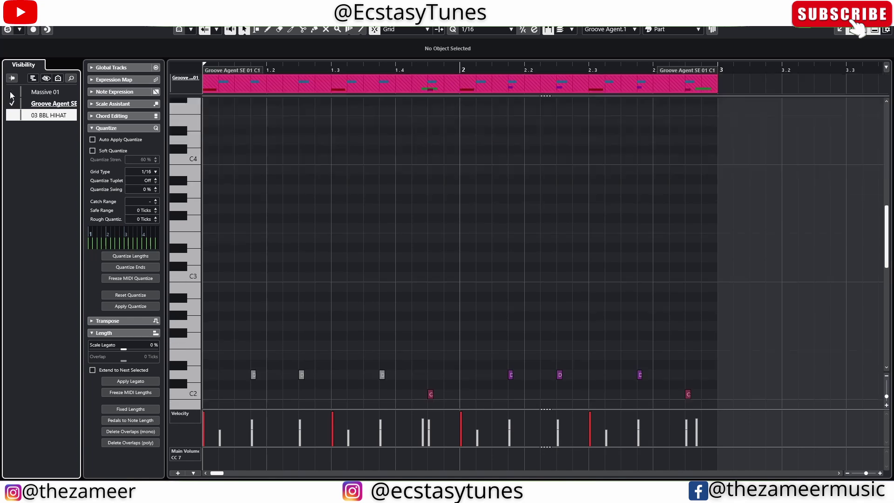
click(12, 92)
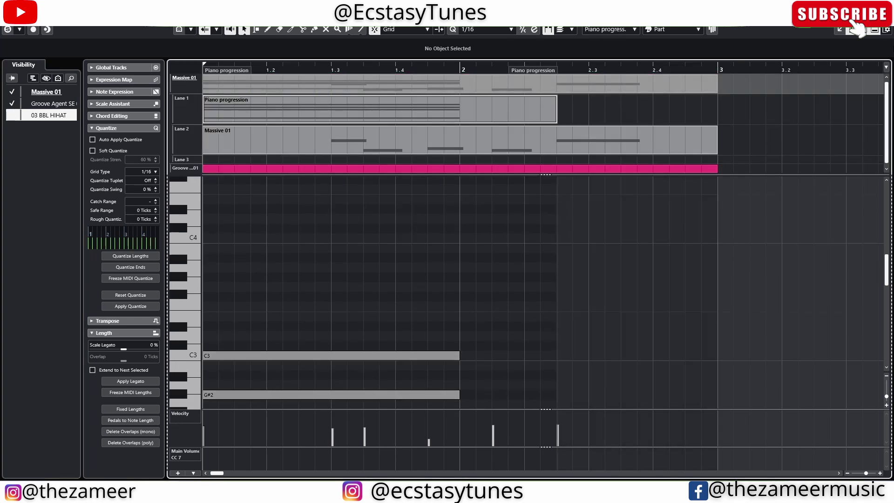
Try to show the global tracks in the Key Editor, and return to the project window
click(888, 30)
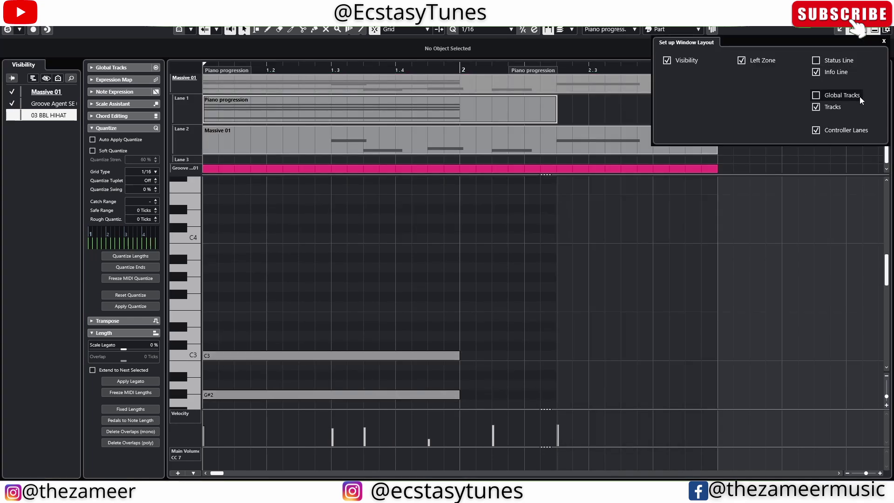
click(844, 95)
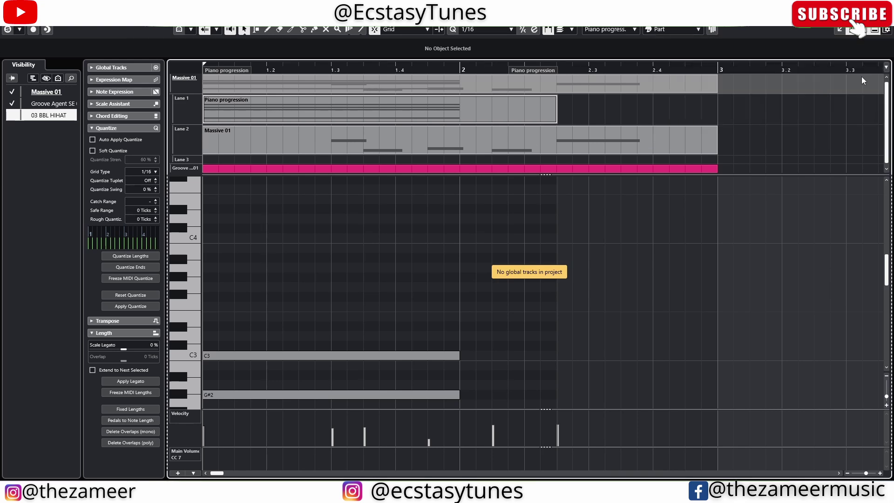
click(883, 6)
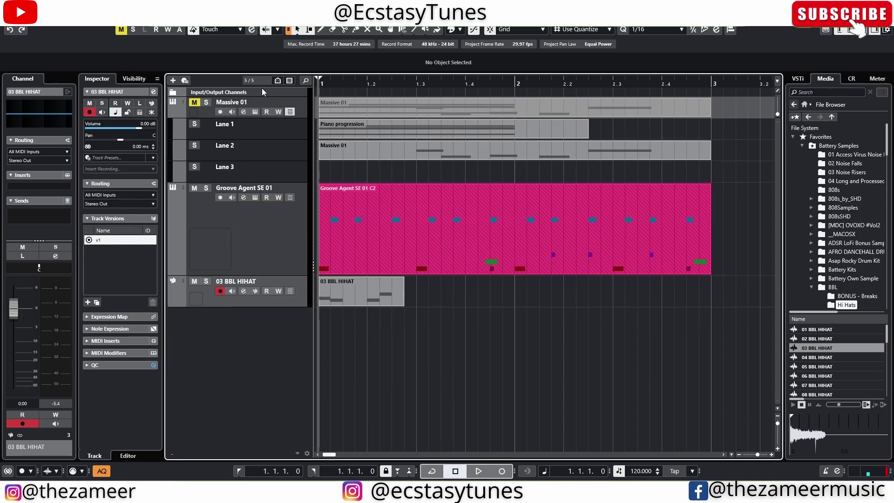
Add a Video track to the project and move it above the Massive 01 track
click(173, 81)
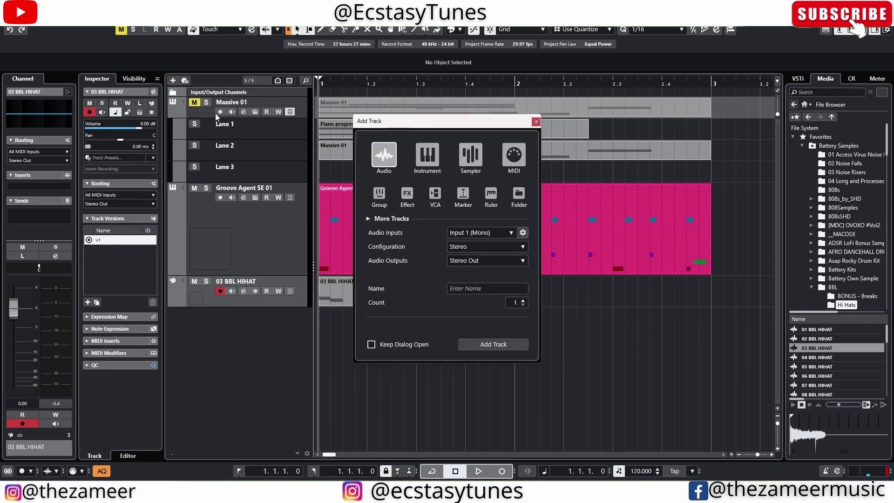
click(375, 219)
click(519, 236)
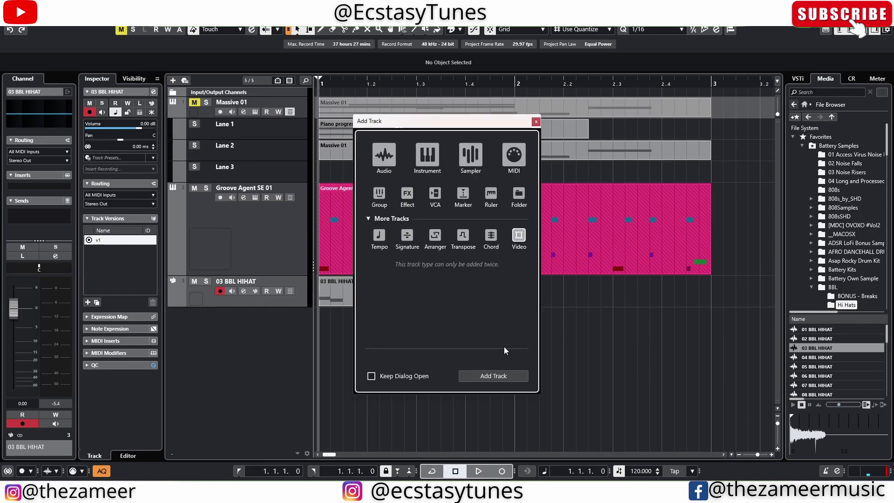
click(508, 372)
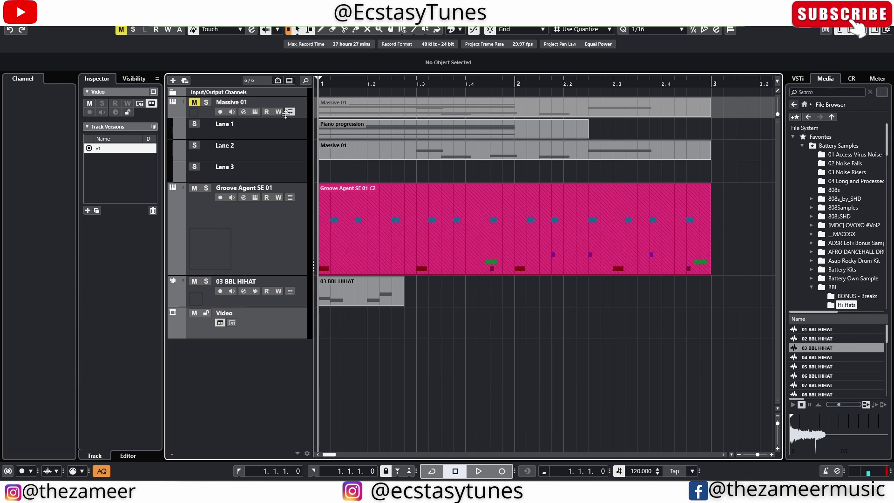
drag(291, 324, 282, 98)
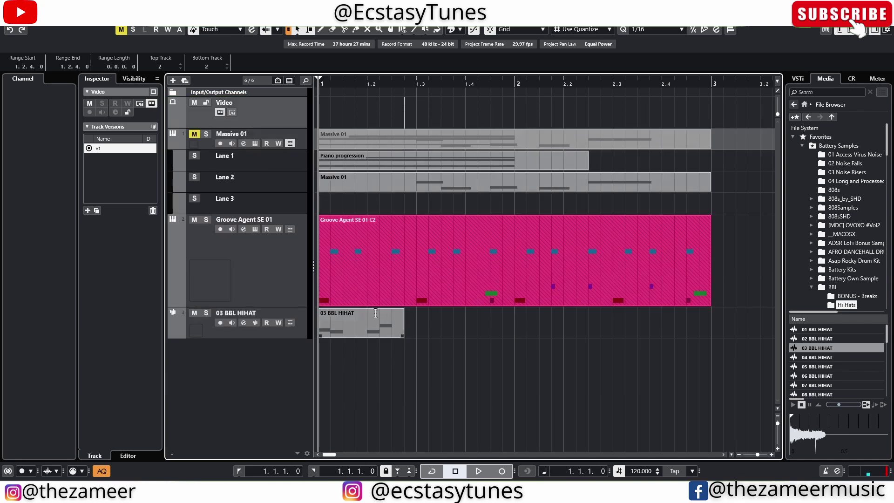
Open the 03 BBL HIHAT part in the separate Key Editor window and show the global tracks
double_click(353, 325)
click(762, 294)
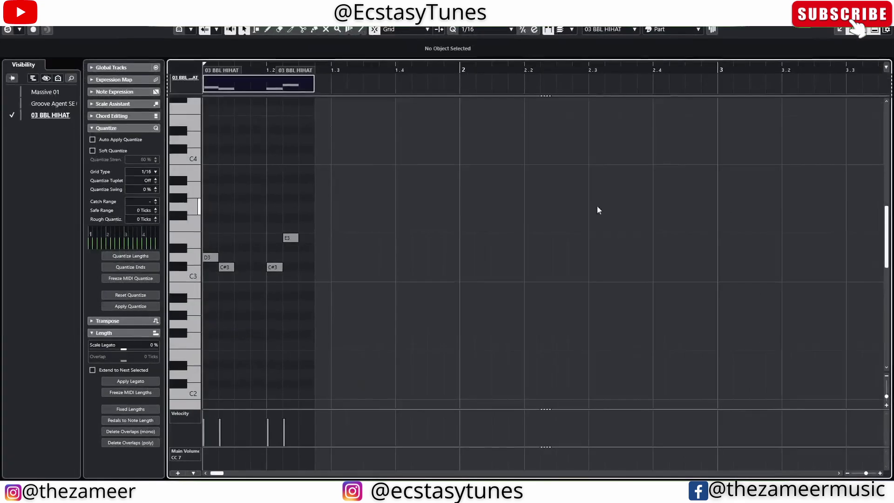
click(887, 30)
click(822, 94)
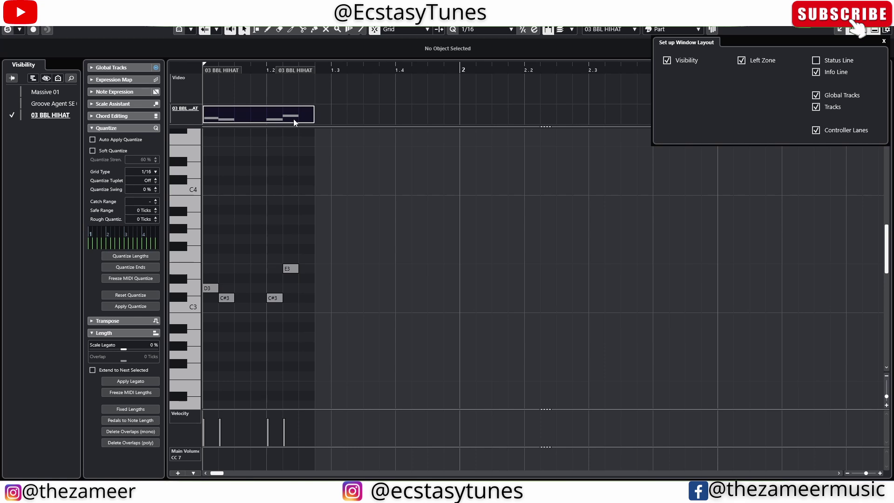
Toggle the Video track's visibility in the Global Tracks section, leave it hidden, and collapse the section
click(118, 68)
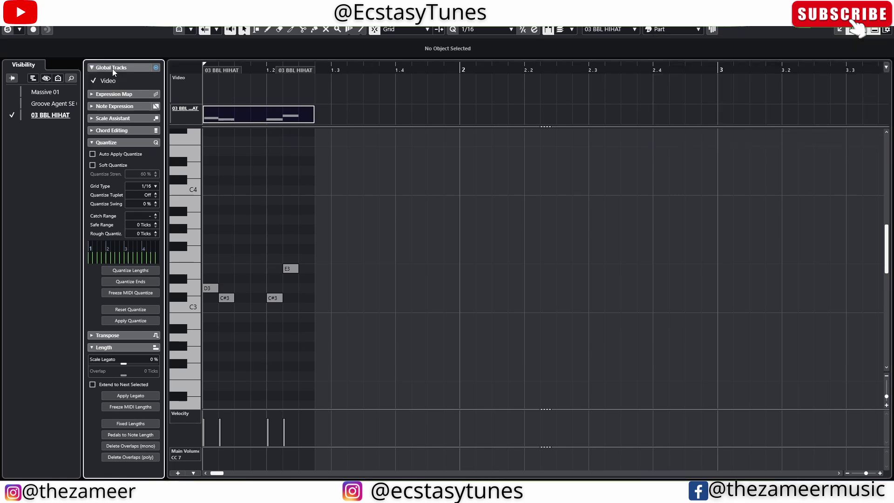
click(94, 83)
click(93, 81)
click(94, 81)
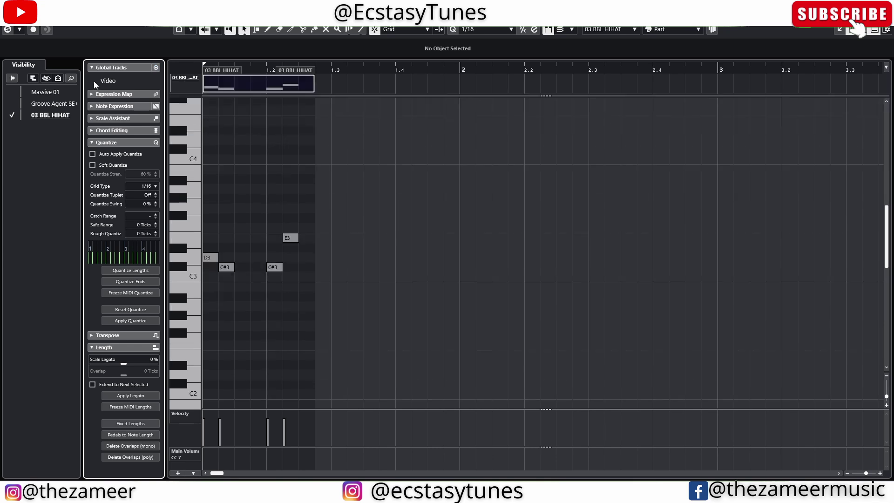
click(94, 81)
click(93, 82)
click(108, 68)
click(884, 41)
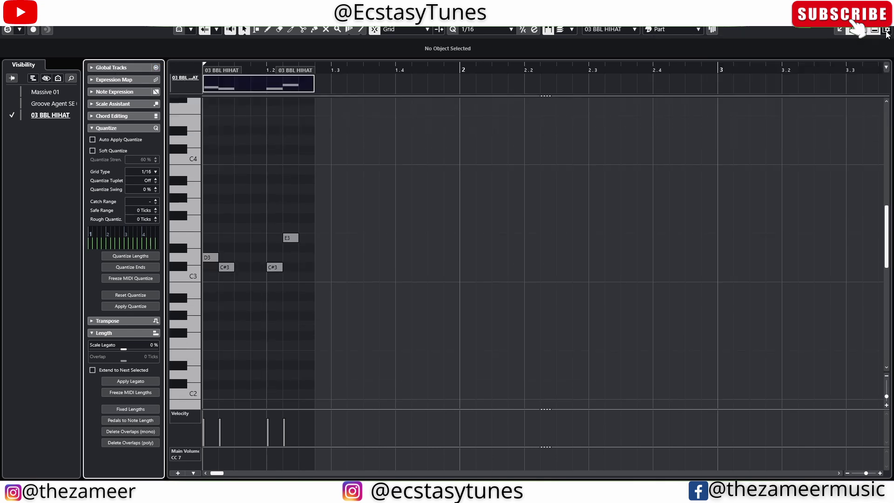
Toggle the Controller Lanes display repeatedly in the window layout setup, leaving the lanes hidden
click(886, 30)
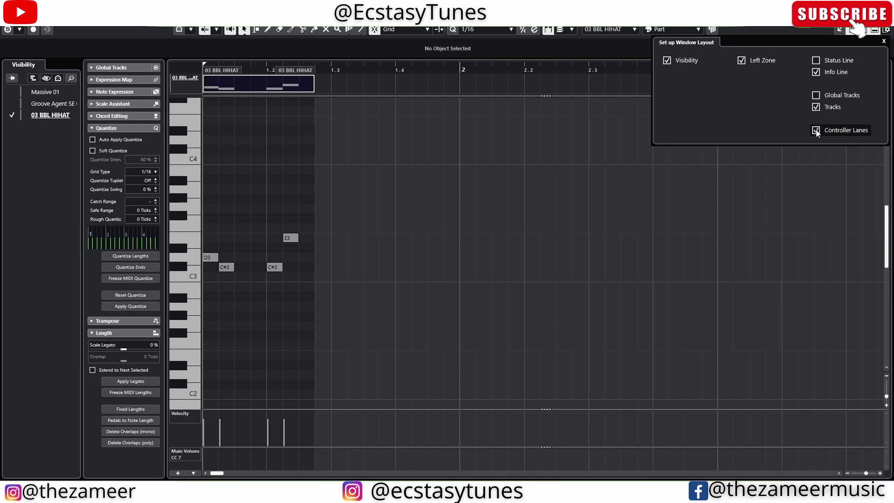
click(816, 131)
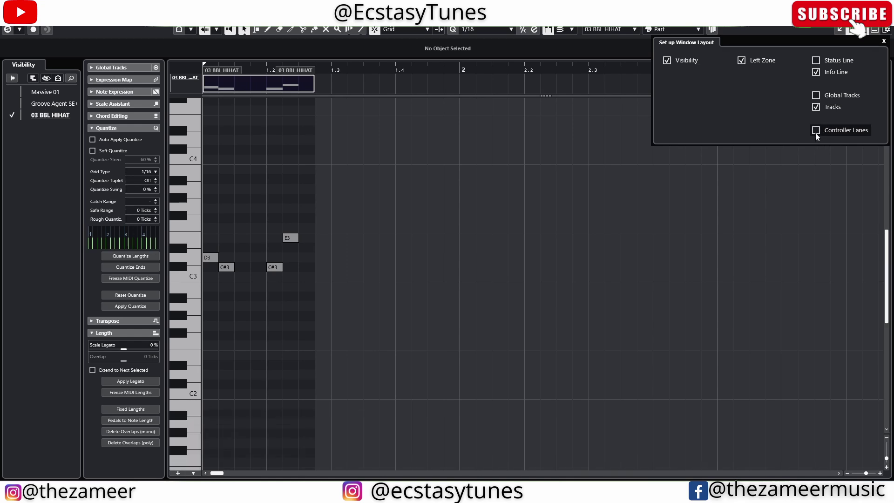
click(816, 131)
click(815, 131)
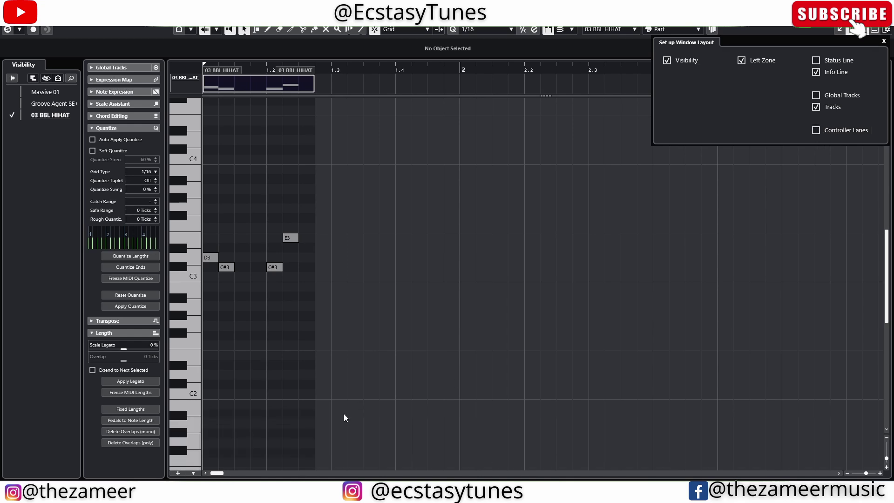
click(816, 131)
click(816, 132)
click(815, 132)
click(816, 132)
Display only the used controllers in the Key Editor's controller lanes
click(178, 473)
click(178, 473)
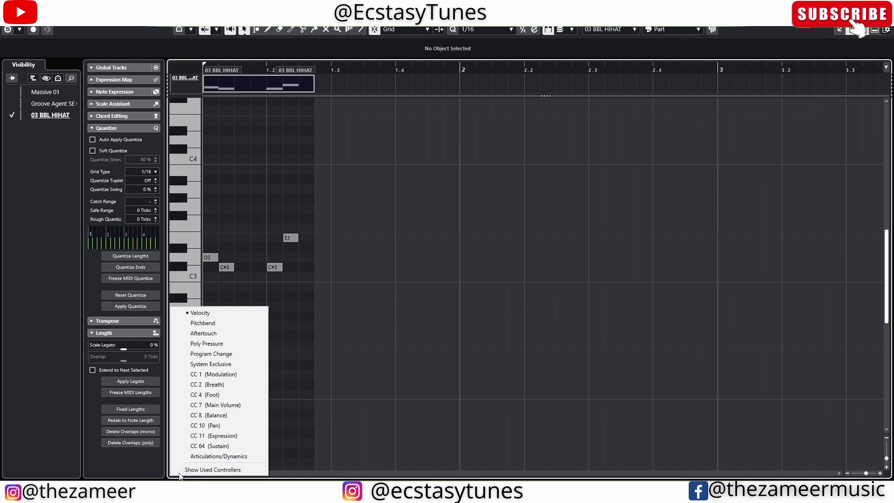
click(227, 470)
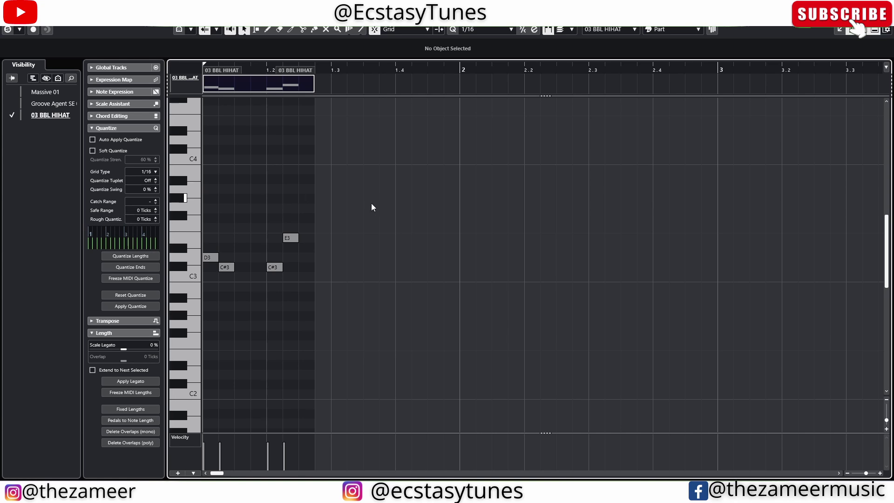
Select all notes of the 03 BBL HIHAT part in the Key Editor, return to the project window, and clear the part selection
drag(375, 198, 200, 310)
drag(405, 185, 200, 302)
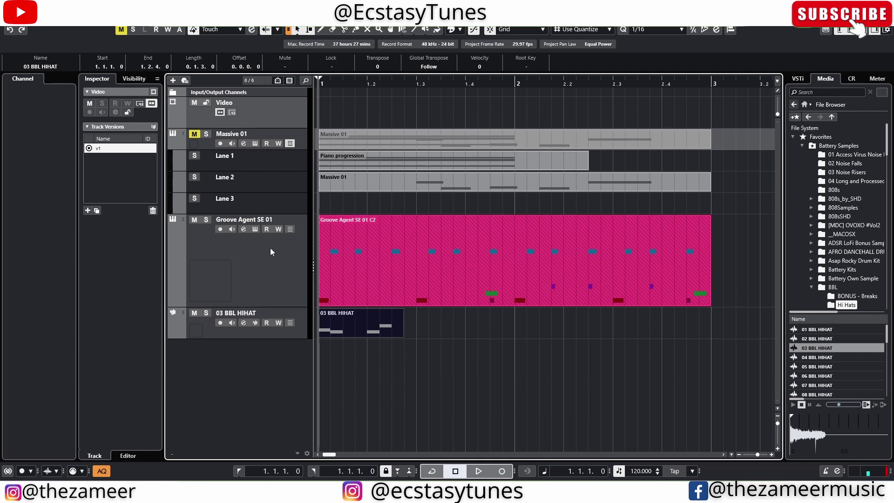
click(369, 287)
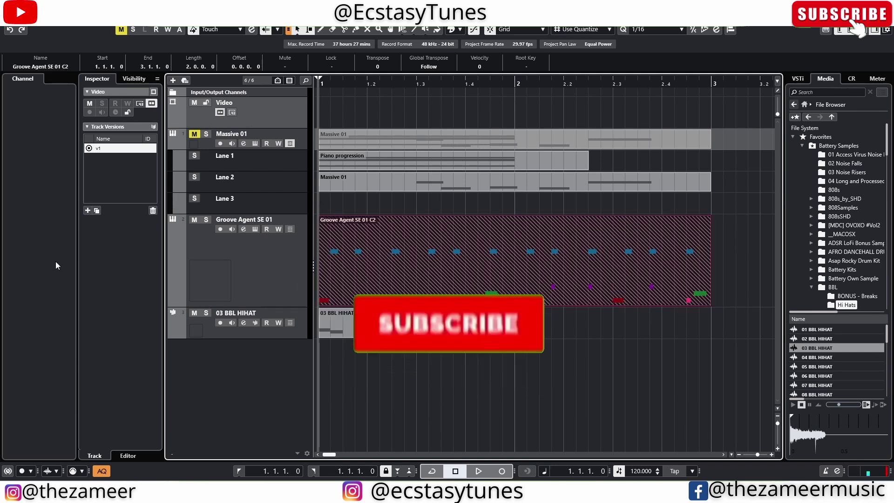
click(501, 363)
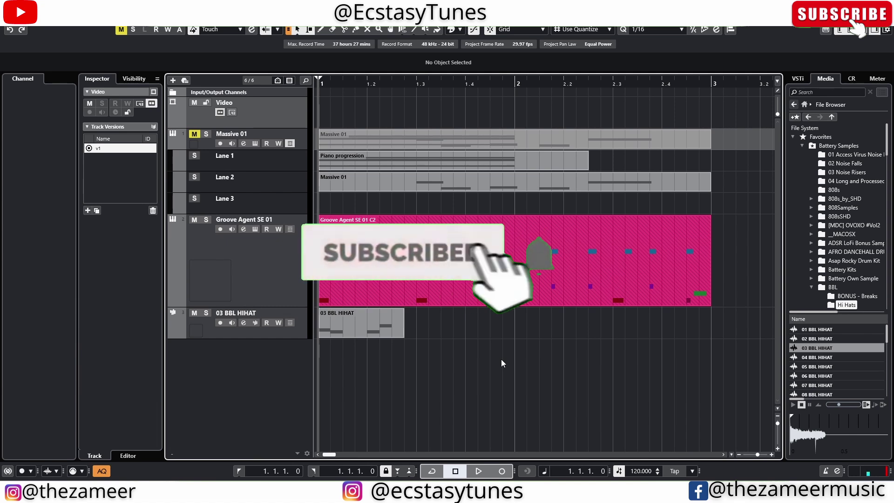